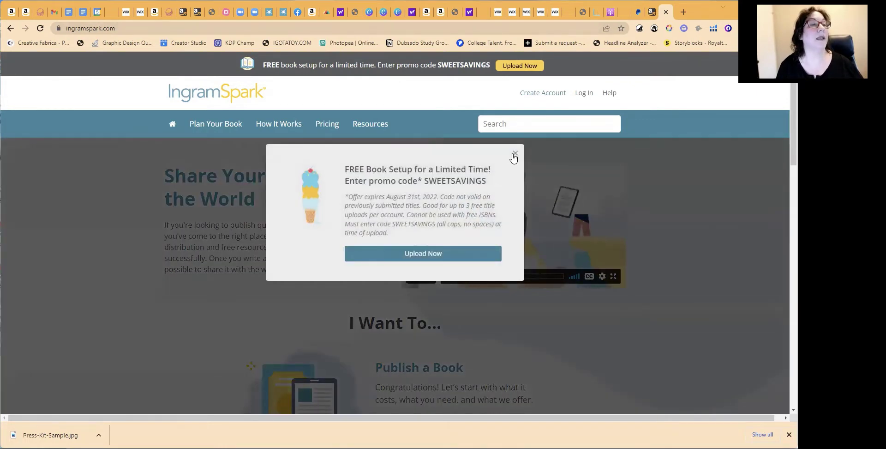
Dismiss the SWEETSAVINGS free book setup promo and scroll the homepage to the Publish a Book option
click(516, 154)
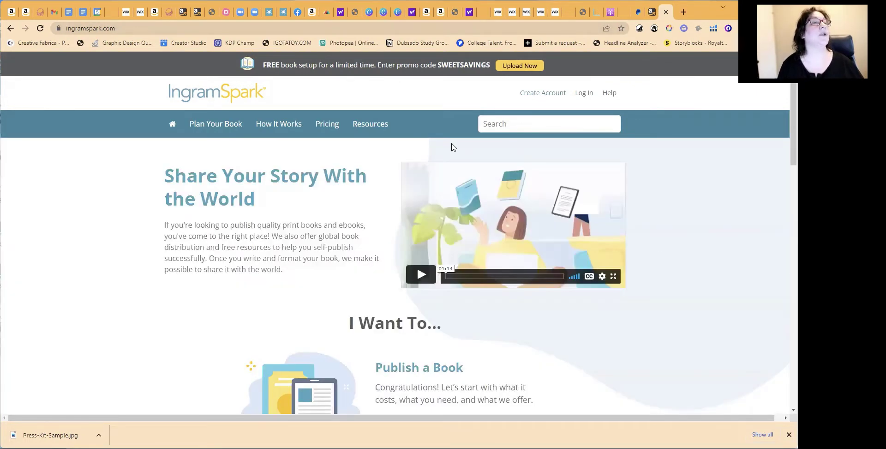
scroll(345, 182, down, 4)
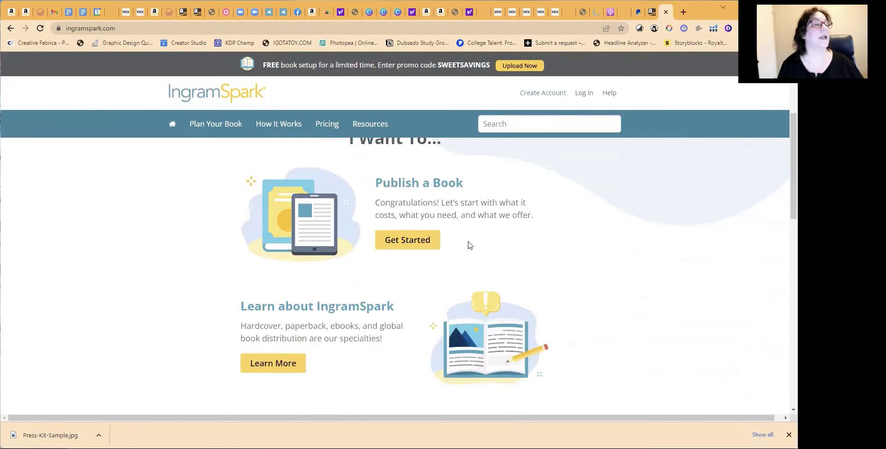
scroll(450, 238, up, 1)
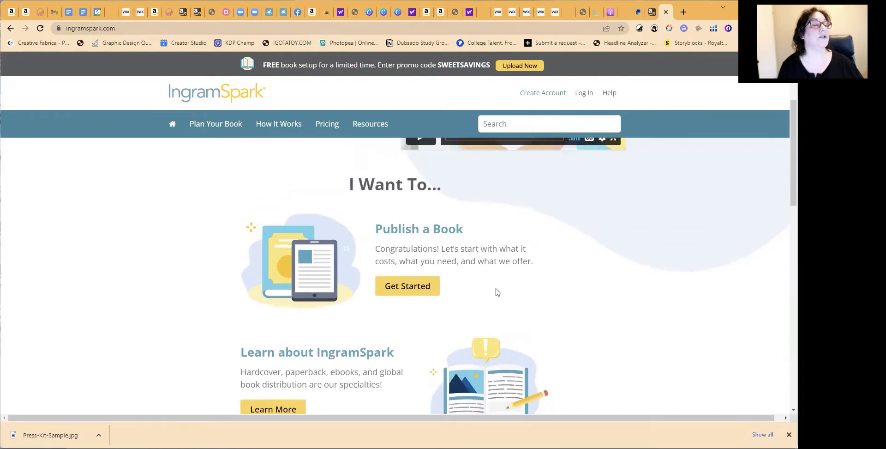
Start Publish a Book and scroll to the Print and Ebook, Print Book Only and Ebook Only plans
click(410, 287)
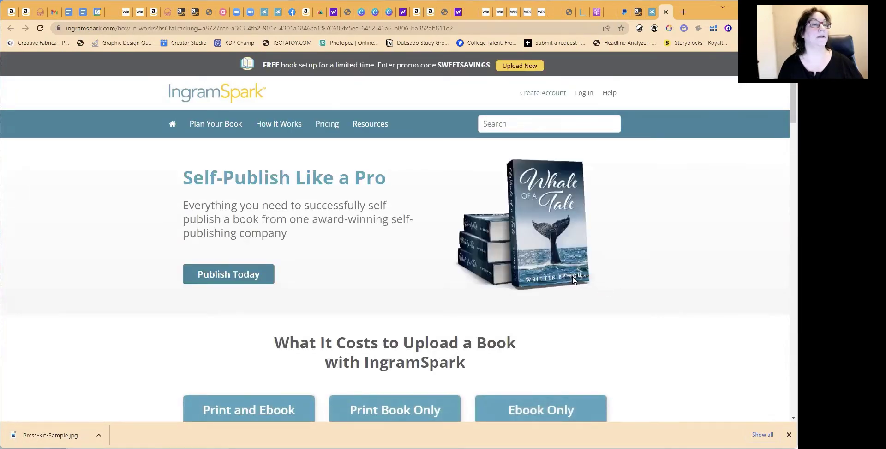
scroll(636, 277, down, 4)
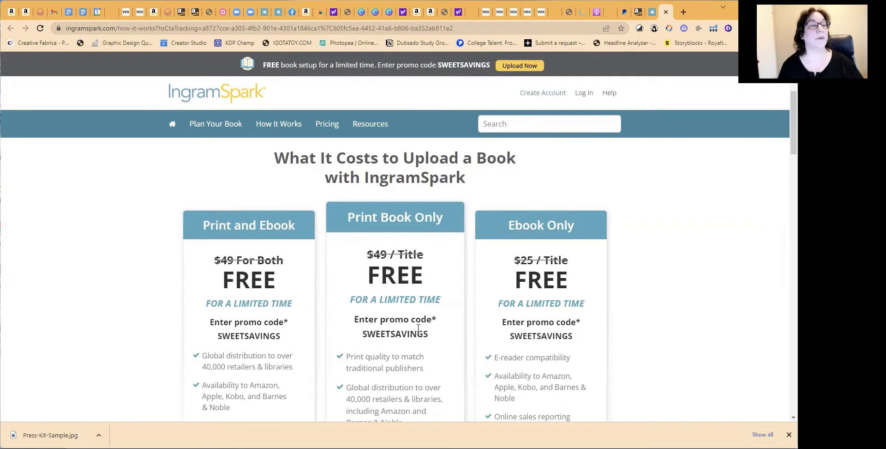
scroll(418, 328, down, 1)
scroll(419, 328, down, 5)
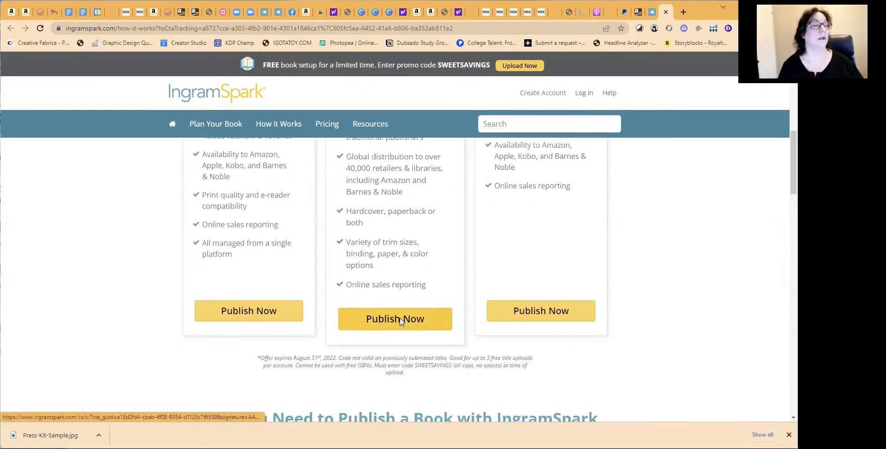
Choose Publish Now under Print Book Only and enter the contact name and account credentials
click(401, 321)
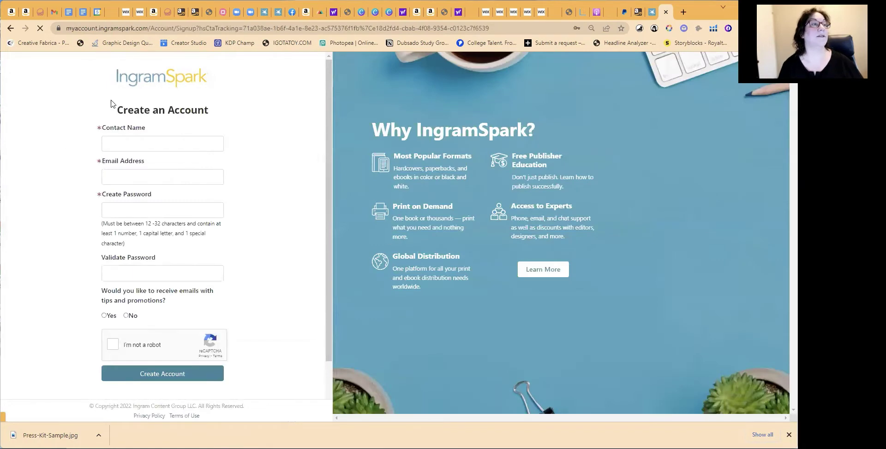
click(154, 143)
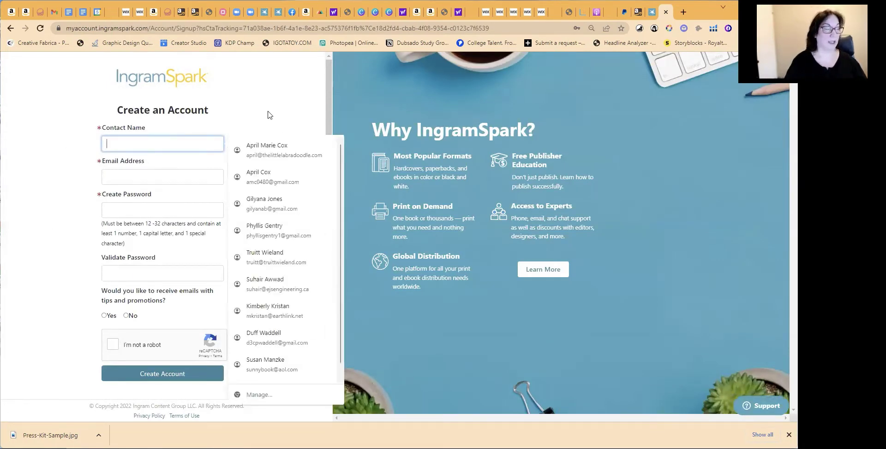
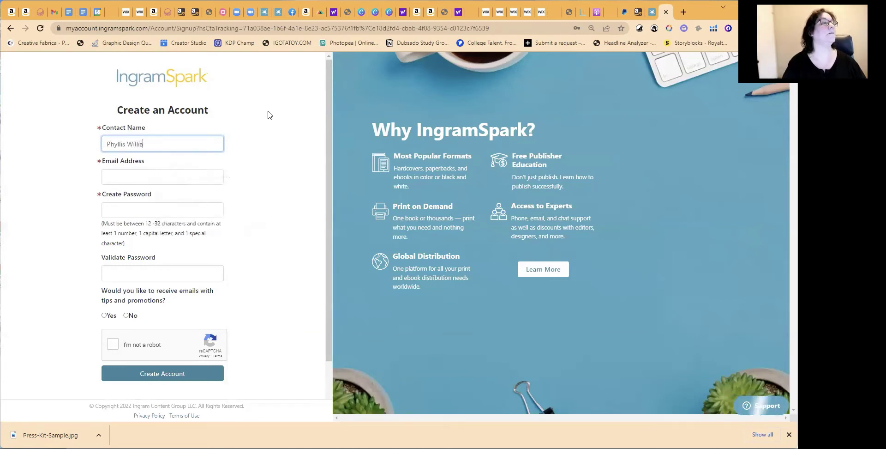
click(211, 177)
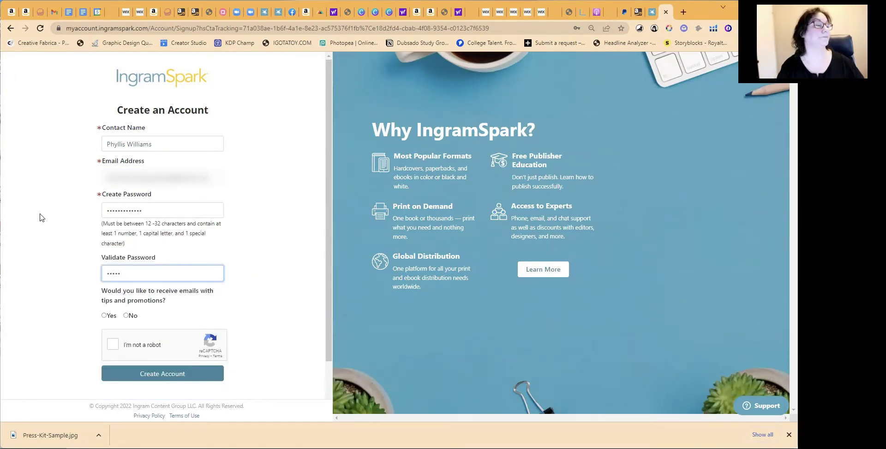
text(•••••••)
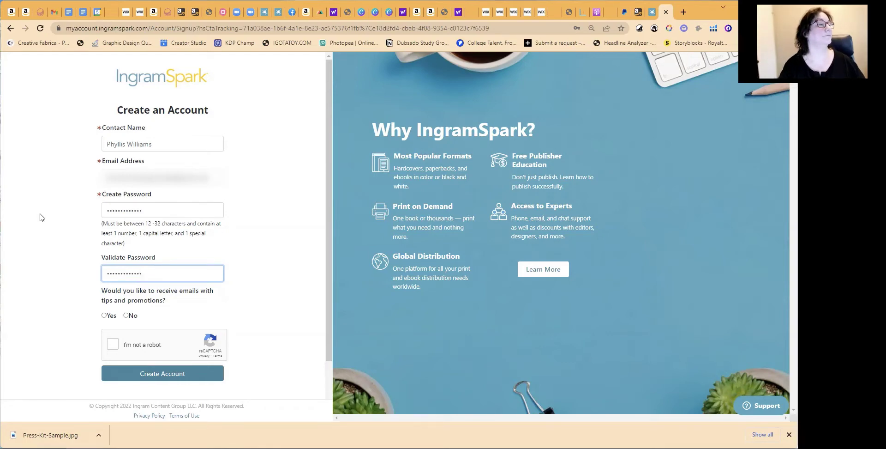
Decline promotional e-mails, confirm the reCAPTCHA and create the account
click(128, 316)
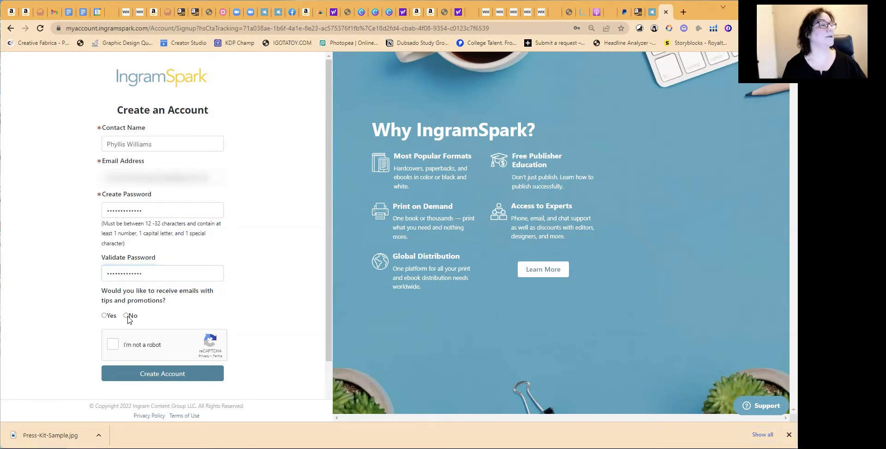
click(113, 345)
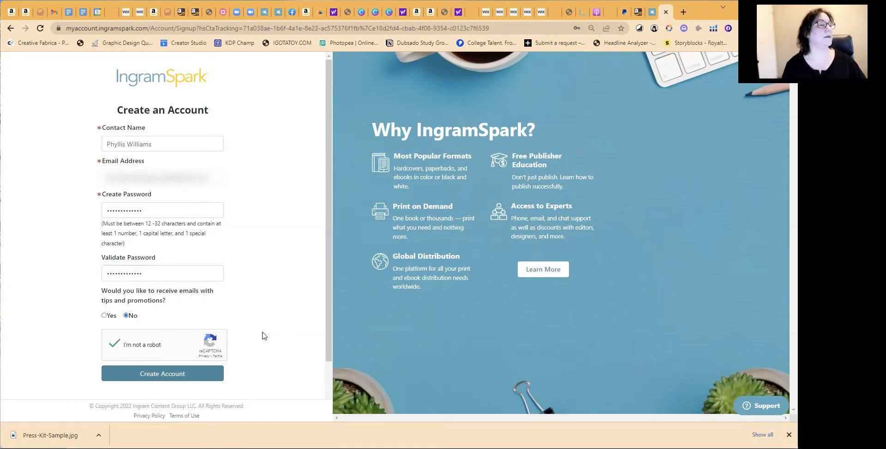
scroll(262, 335, down, 2)
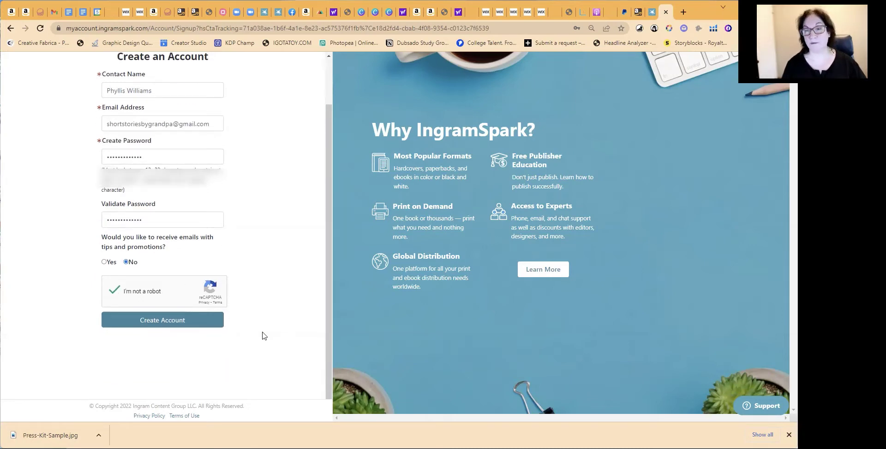
click(166, 322)
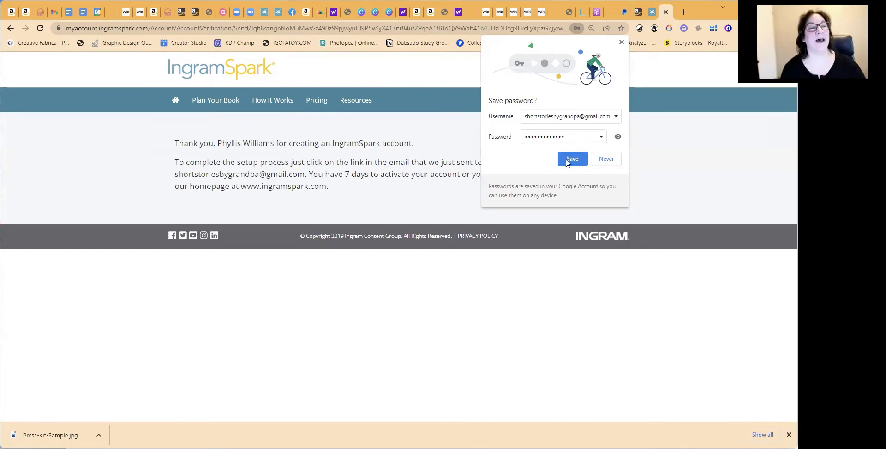
Save the new account password in Chrome
click(571, 160)
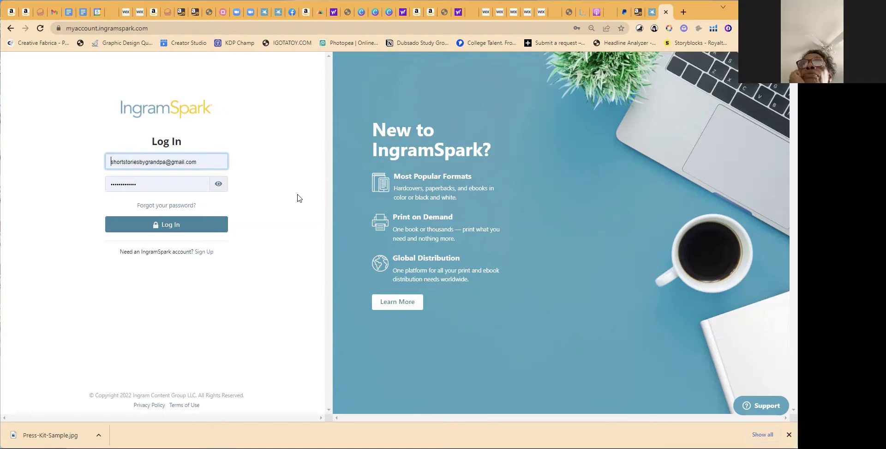
Log in to the new account and agree to the Policy Agreements
click(224, 224)
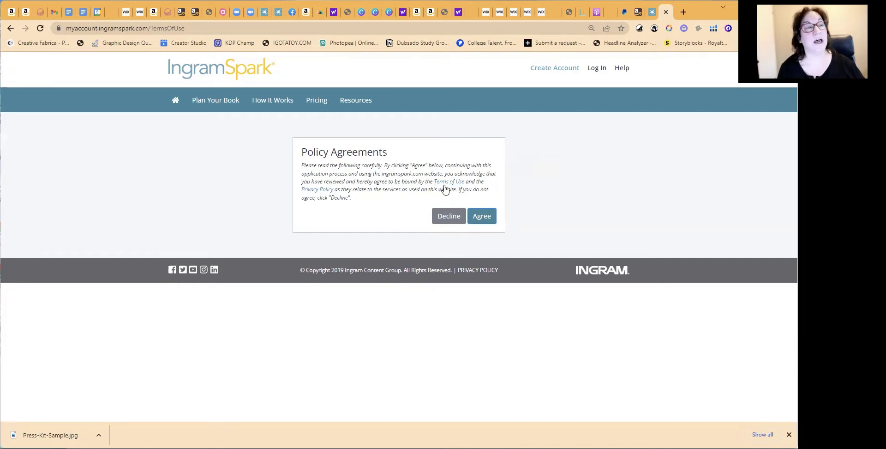
click(483, 218)
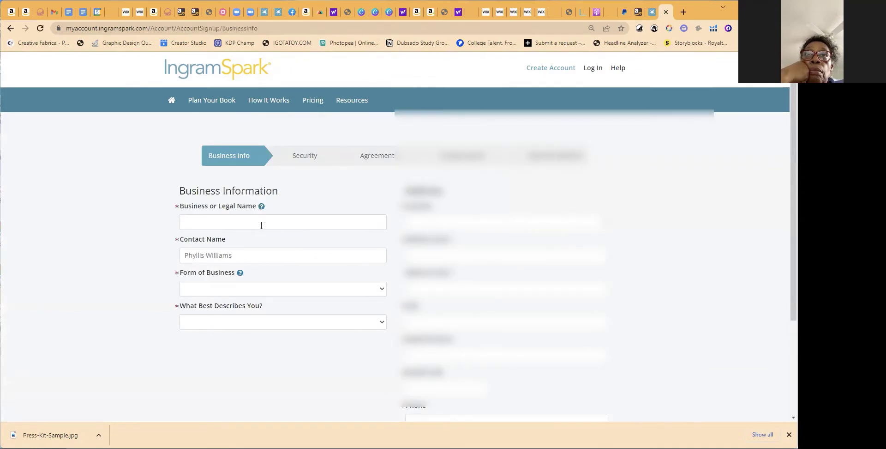
Autofill the name fields, choose Sole Proprietor, and select never published but ready to publish
click(321, 226)
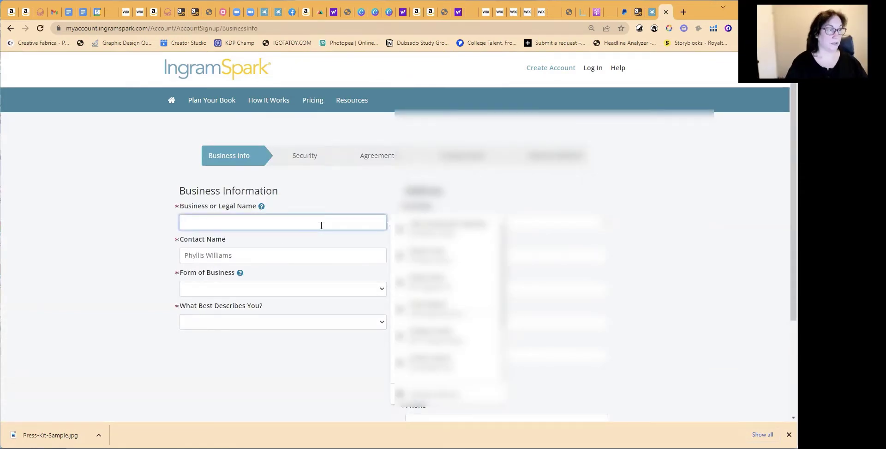
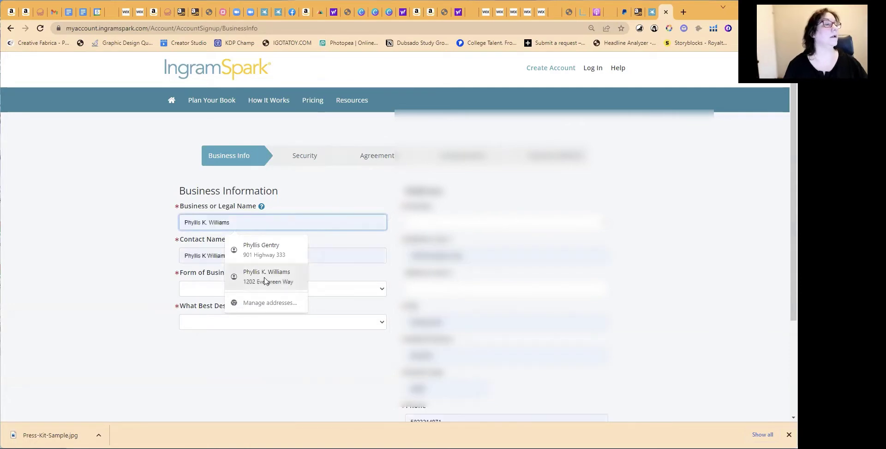
click(264, 282)
scroll(245, 199, down, 2)
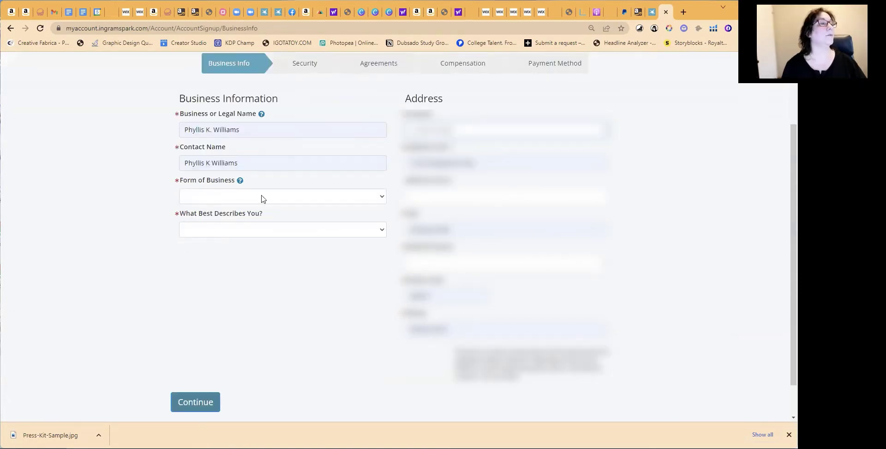
click(262, 197)
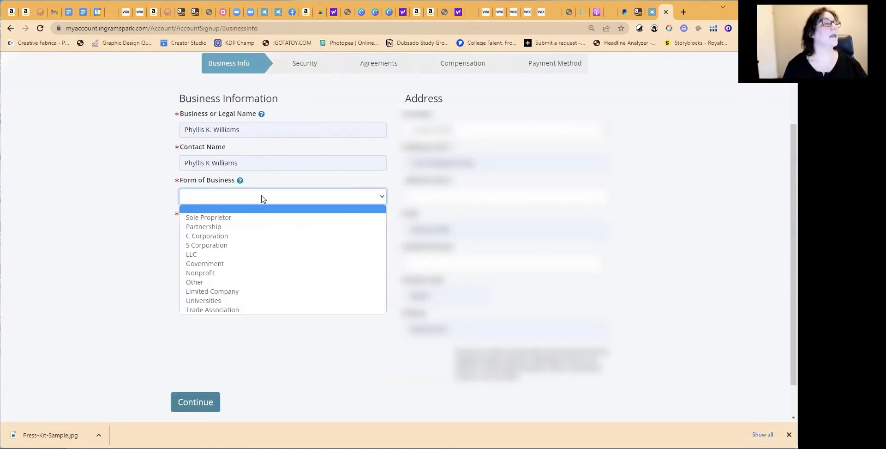
click(261, 217)
click(319, 230)
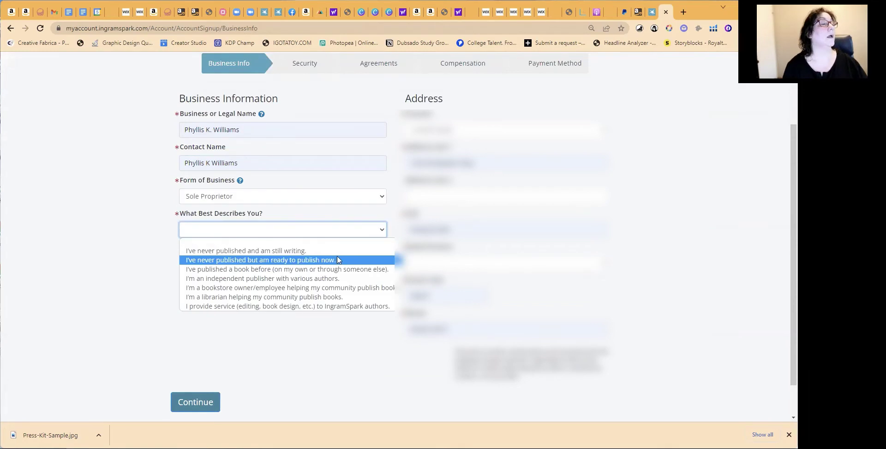
click(337, 260)
Set the business name to 'R and P Enterprises, Inc'
drag(269, 130, 78, 151)
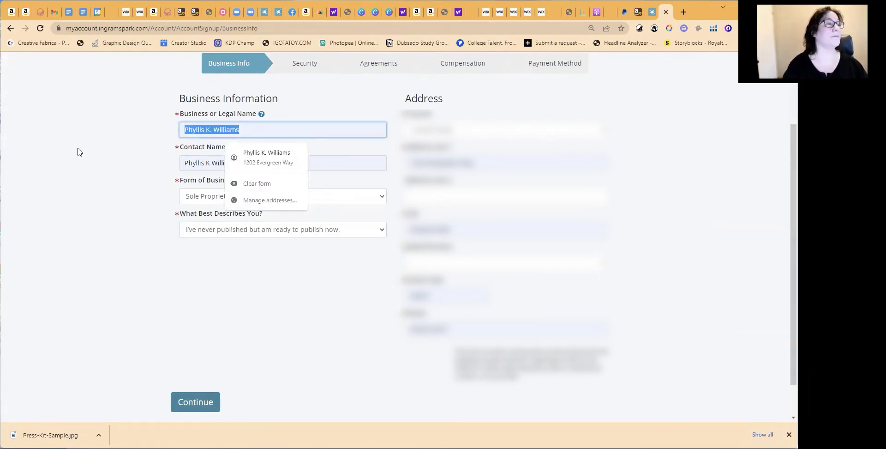
key(BackSpace)
text(R And P)
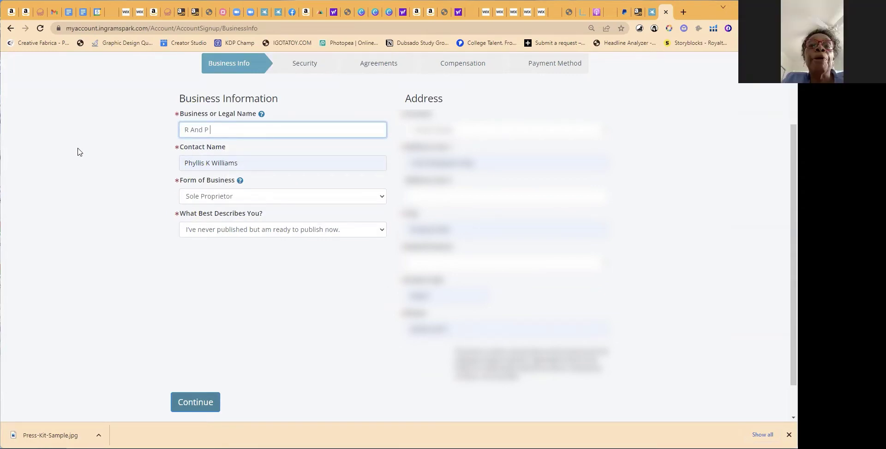
text( Enterprises)
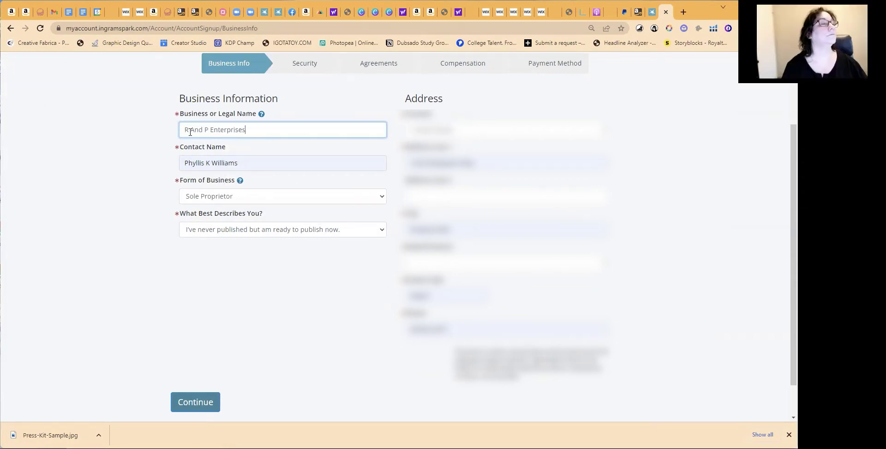
key(ctrl+Left)
key(ctrl+Left)
key(ctrl+Left)
key(Delete)
text(a)
click(328, 136)
text(, Inc)
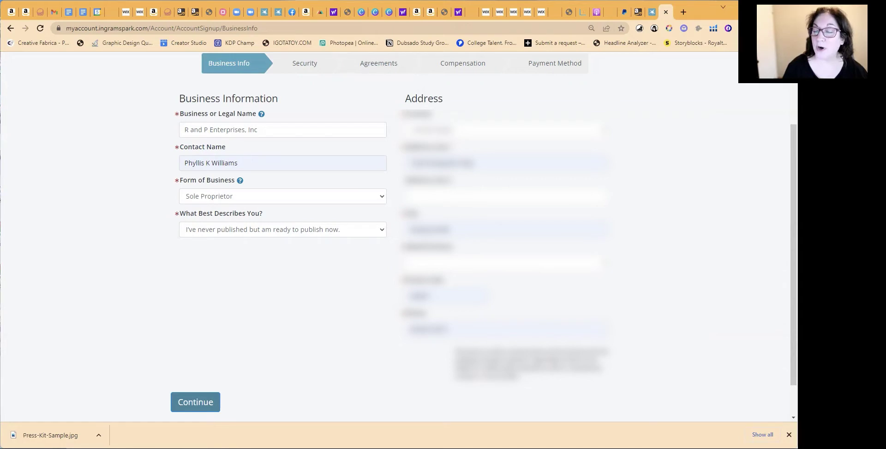
Choose the business address state and submit the business information
click(545, 265)
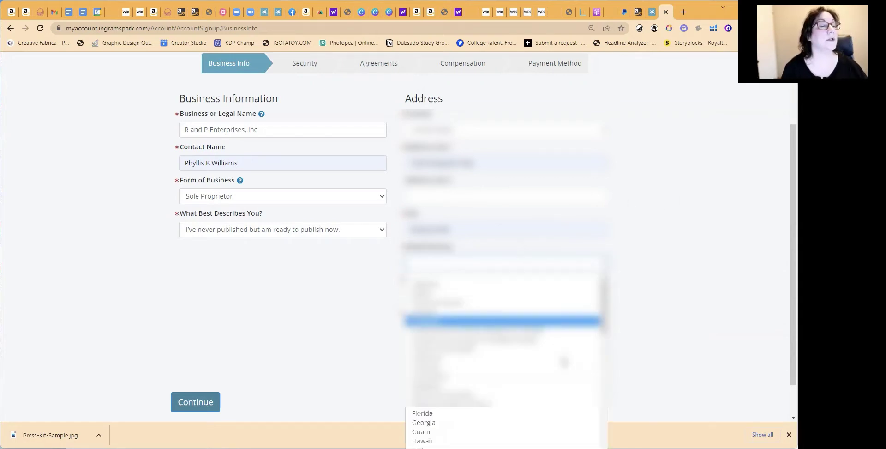
scroll(504, 333, up, 5)
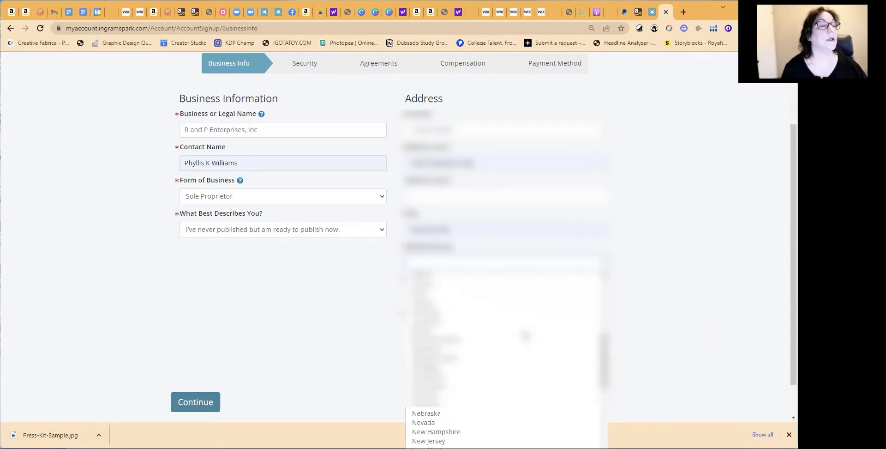
click(498, 313)
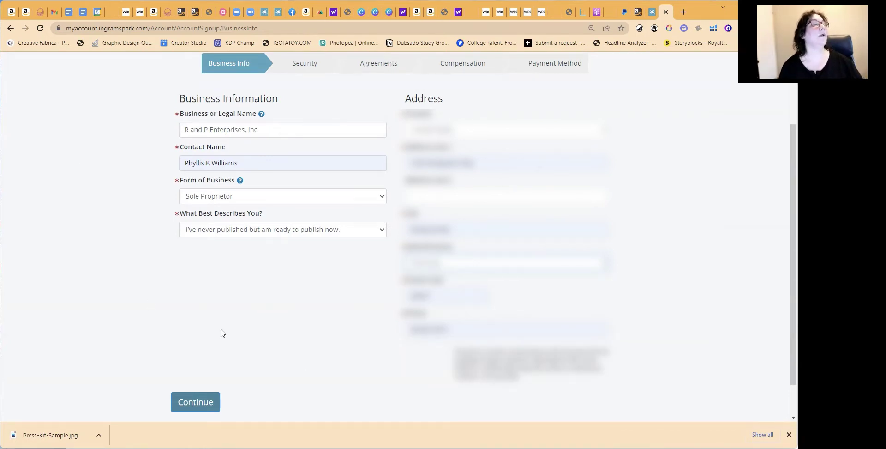
click(206, 395)
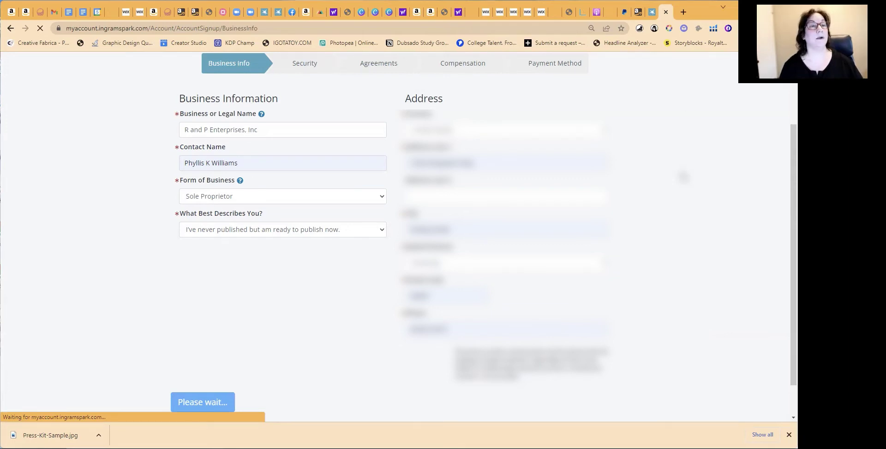
key(ctrl+plus)
key(ctrl+plus)
key(ctrl+plus)
key(ctrl+plus)
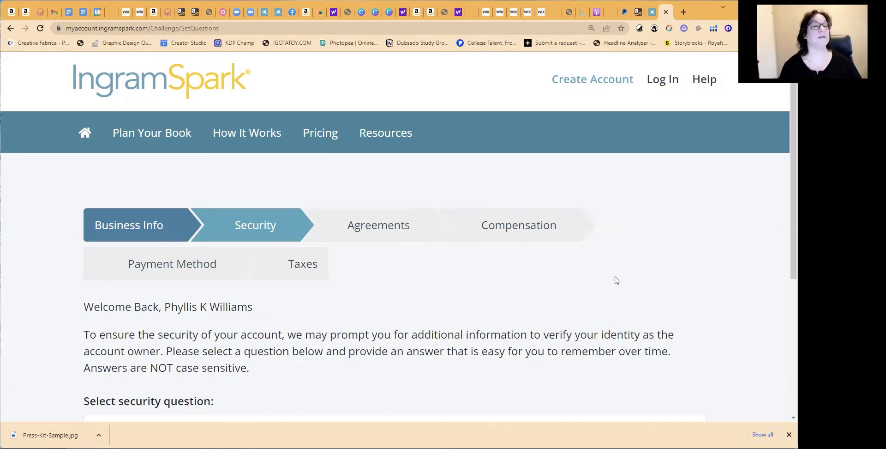
key(ctrl+minus)
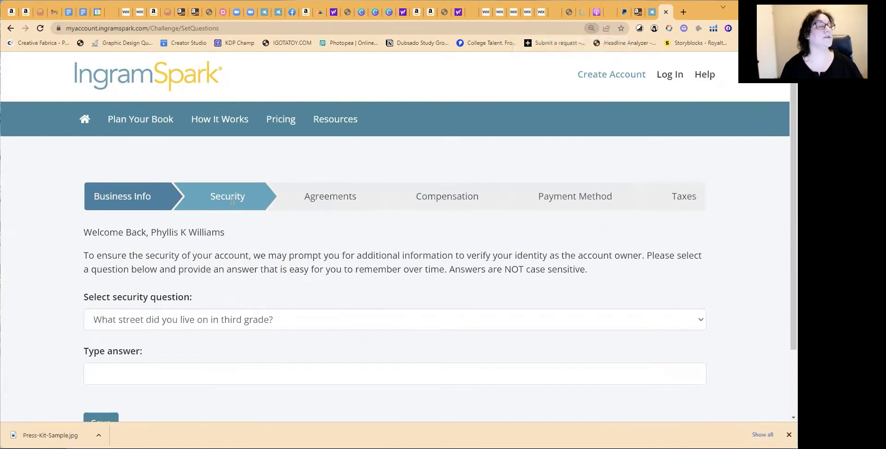
scroll(441, 247, down, 2)
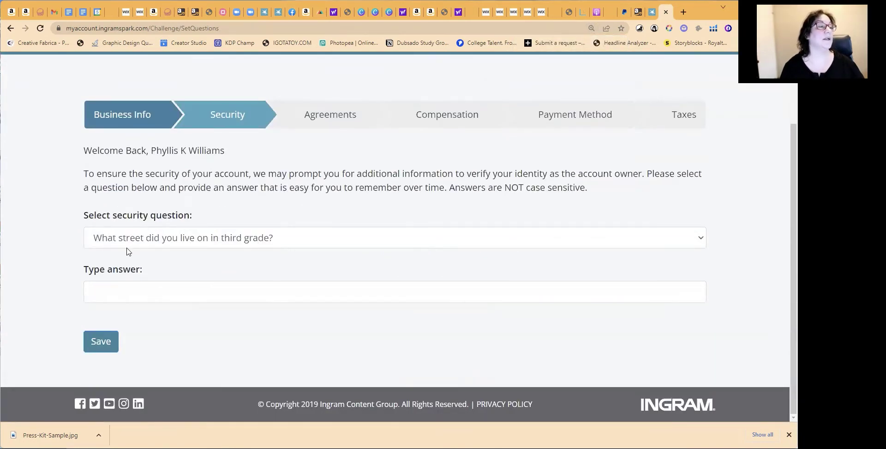
click(343, 244)
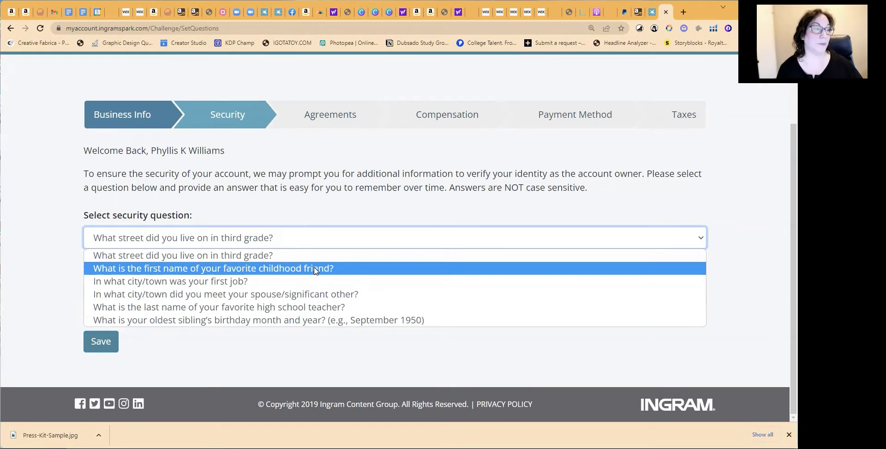
click(187, 256)
click(187, 289)
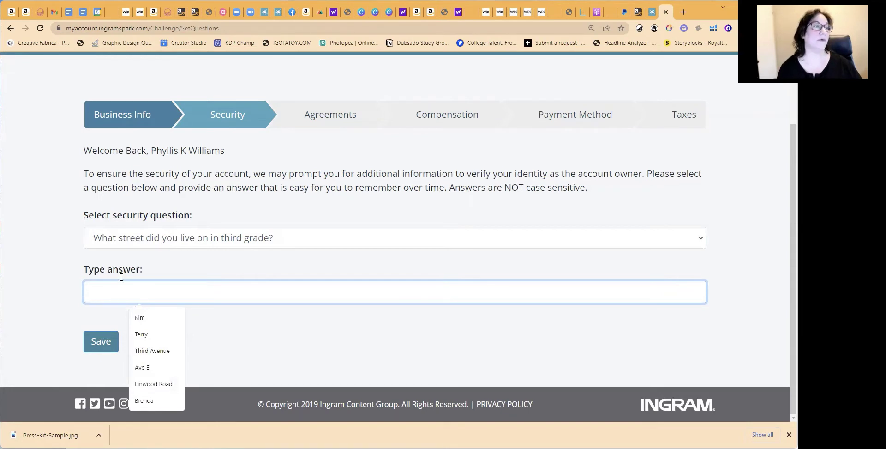
click(255, 342)
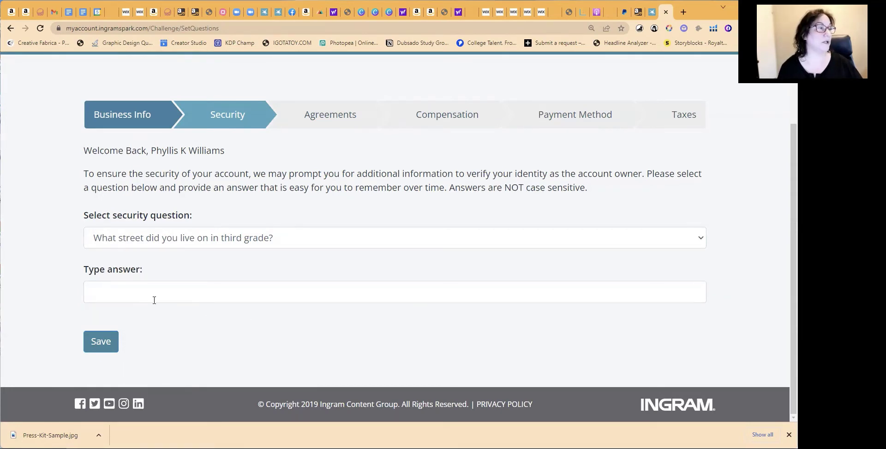
click(151, 296)
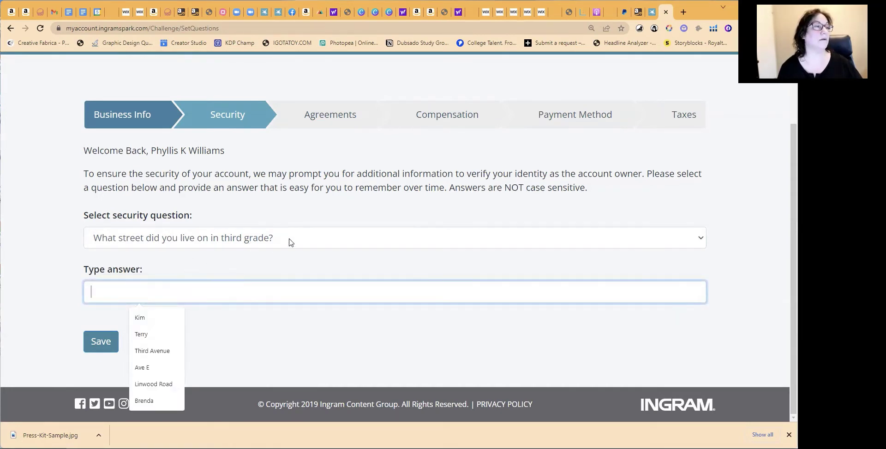
click(324, 237)
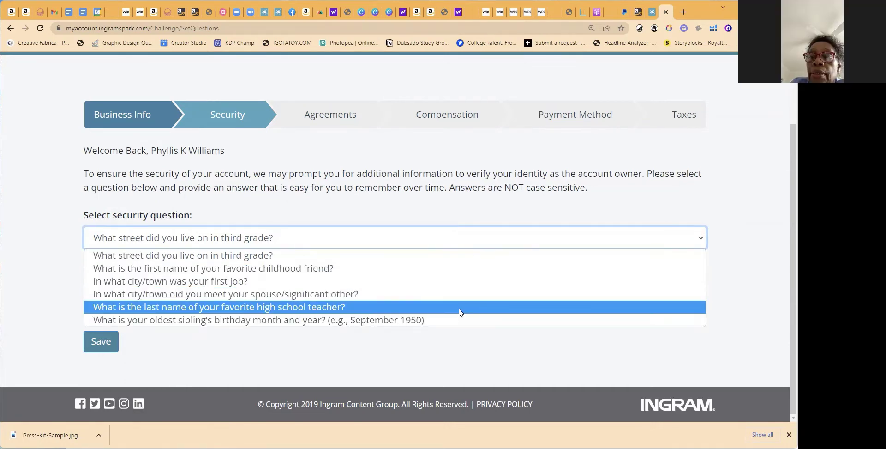
Save the security question and accept the Global Print & Ebook, Apple and Amazon agreements
click(279, 257)
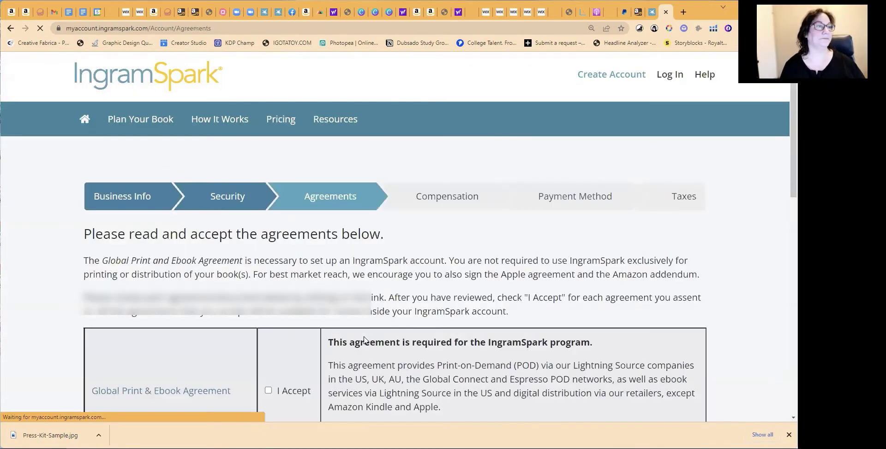
scroll(364, 340, down, 5)
click(269, 160)
click(268, 256)
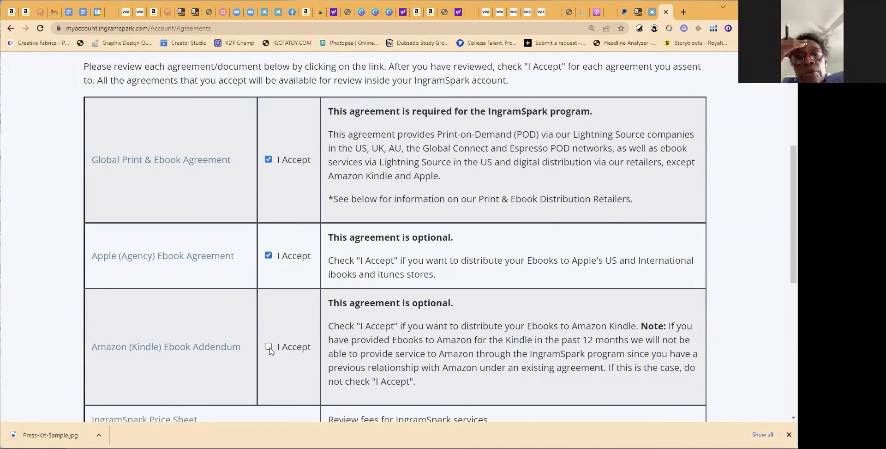
click(268, 346)
scroll(487, 284, down, 3)
scroll(508, 277, down, 1)
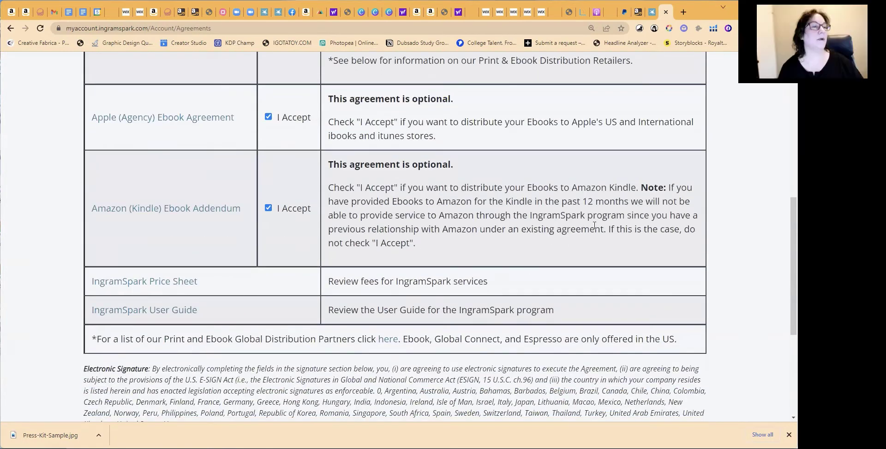
scroll(613, 213, down, 2)
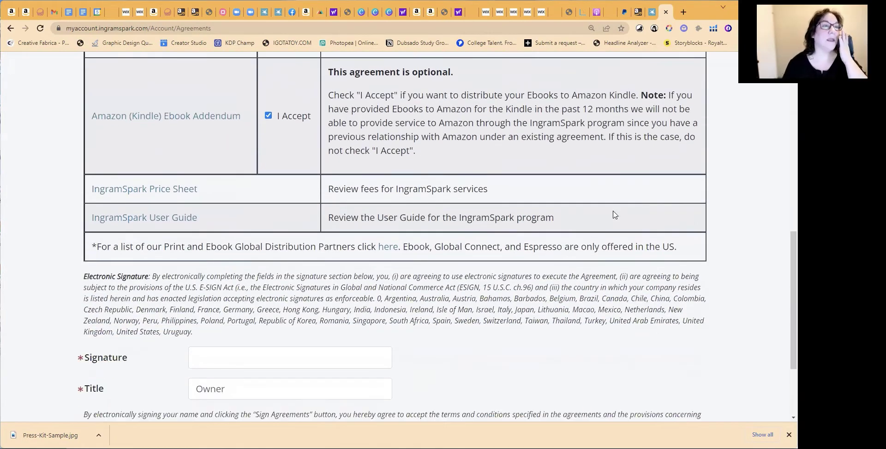
scroll(614, 215, up, 6)
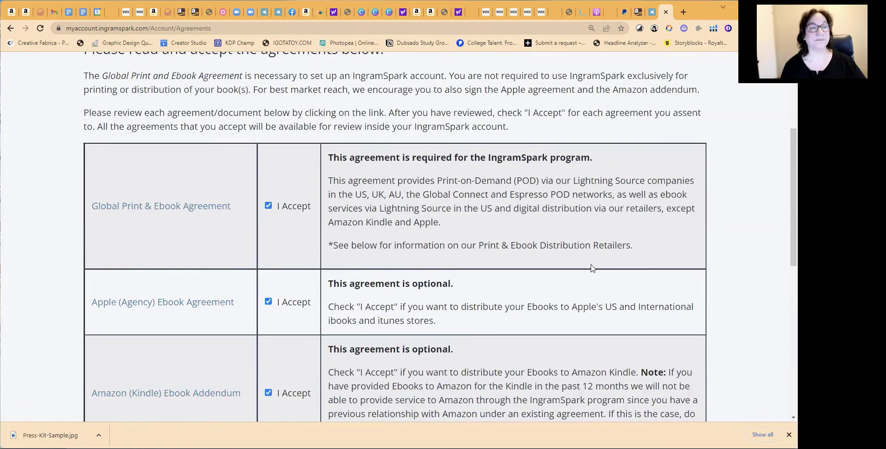
scroll(592, 268, down, 7)
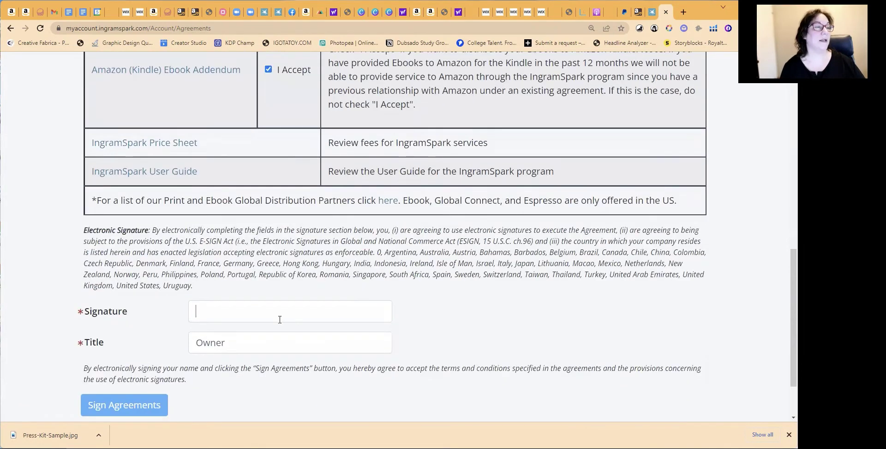
Sign electronically with the account holder's name, title Owner, and submit the agreements
click(280, 319)
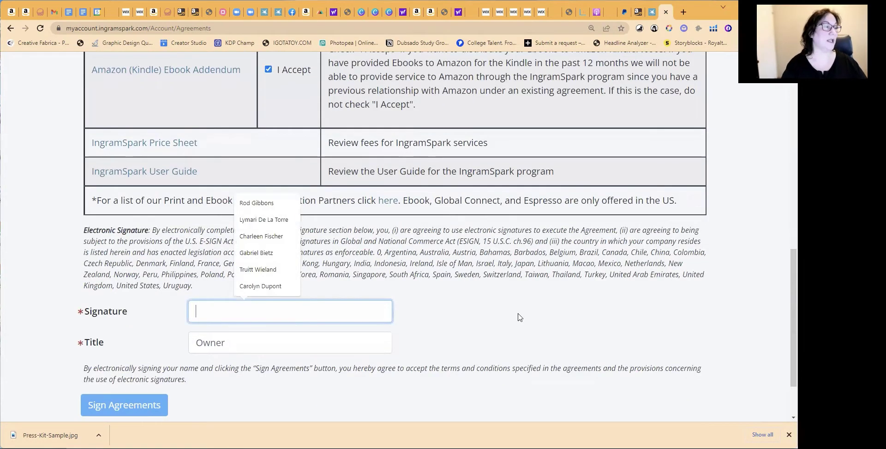
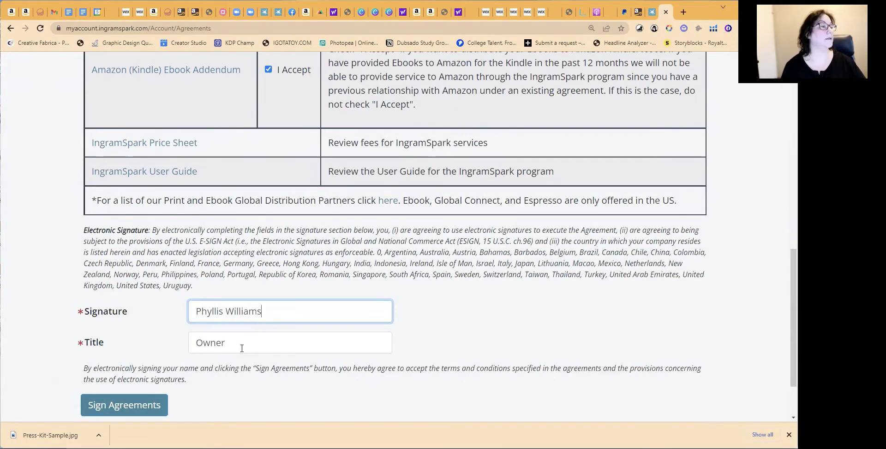
key(Tab)
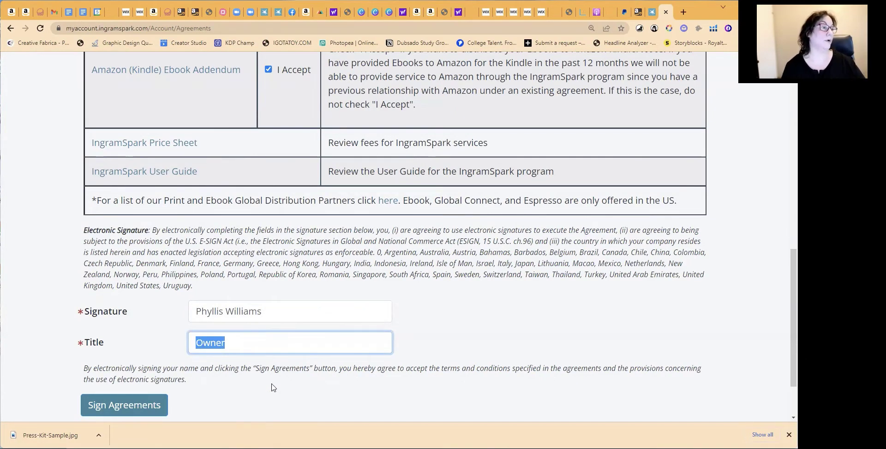
click(272, 387)
scroll(395, 347, down, 2)
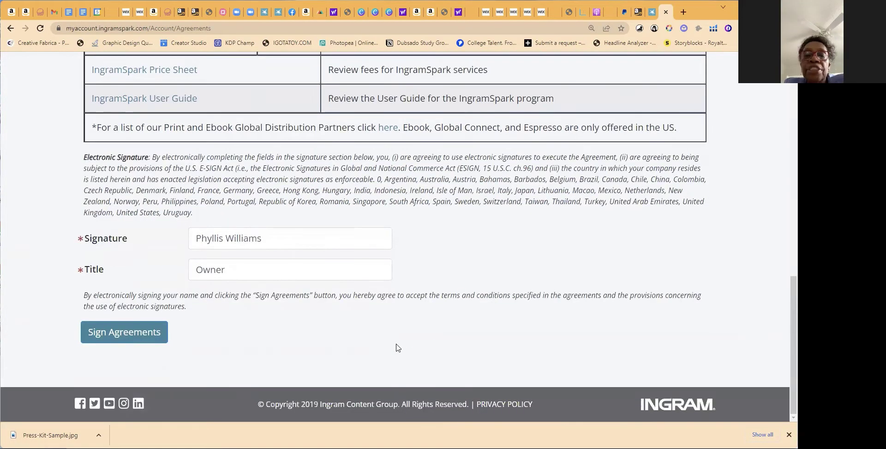
click(118, 331)
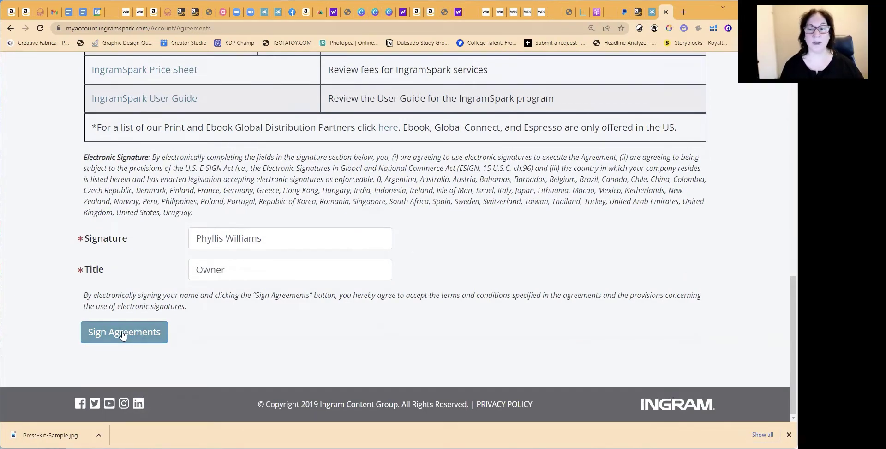
click(122, 333)
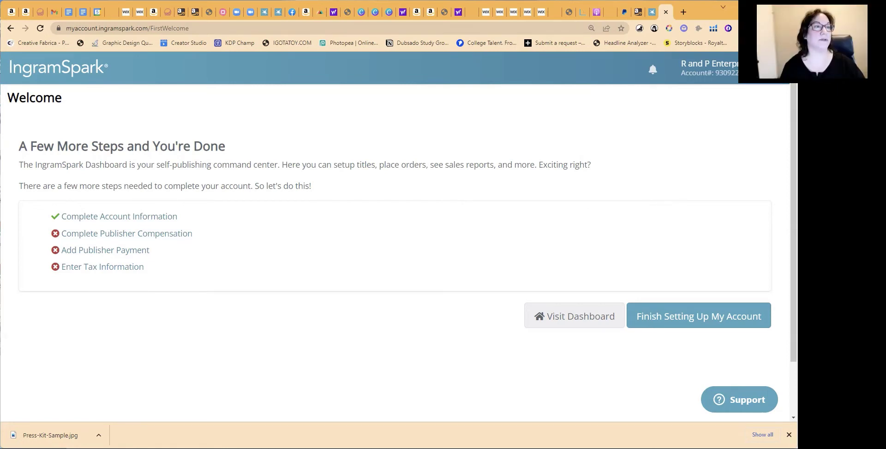
Restore the browser window and open Complete Publisher Compensation in a new tab
key(super+Down)
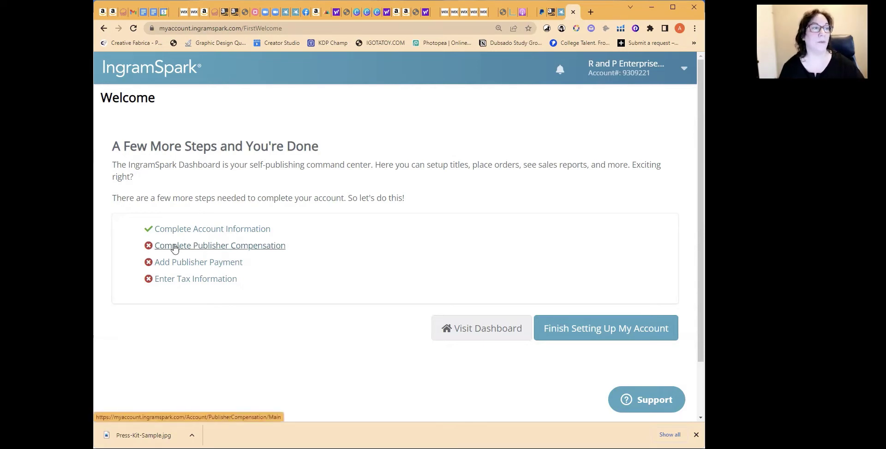
right_click(212, 249)
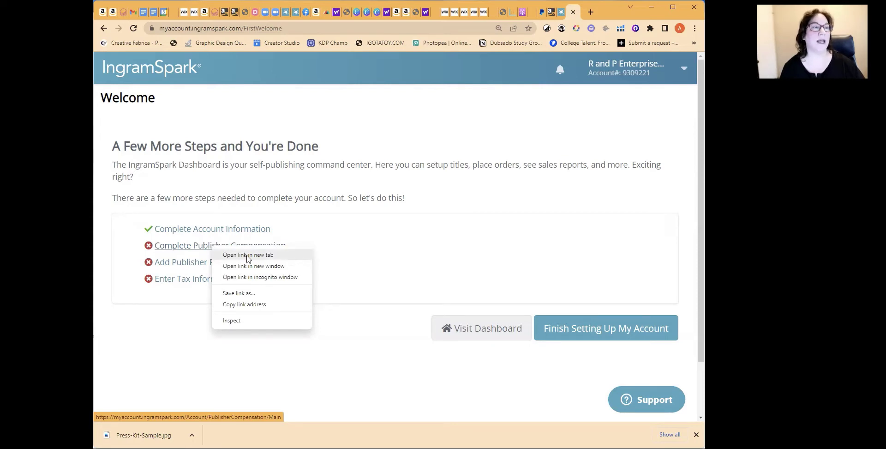
click(248, 255)
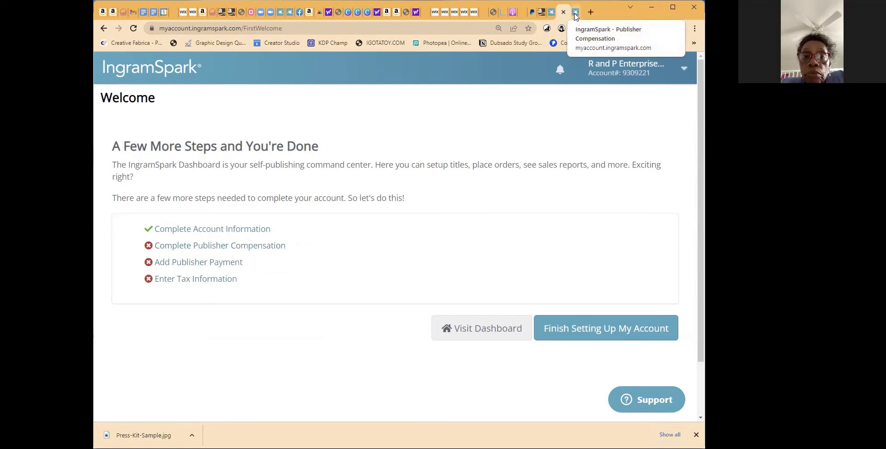
On the Publisher Compensation tab, choose US Dollar and begin adding compensation information
click(575, 16)
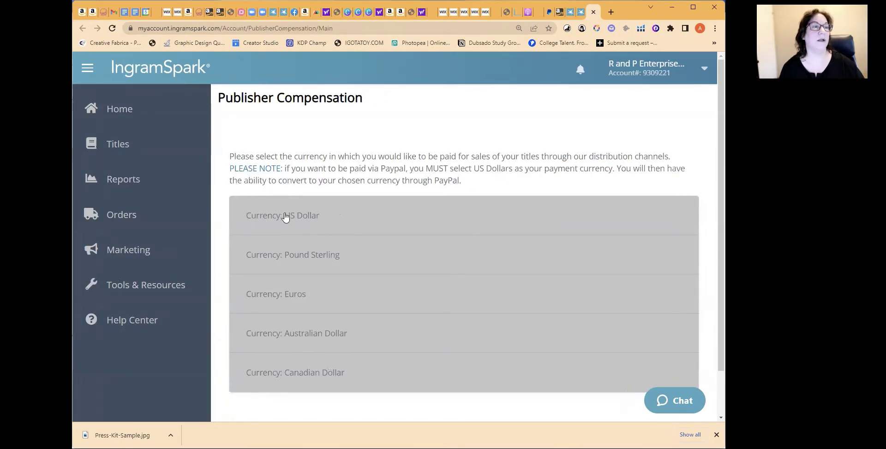
click(280, 216)
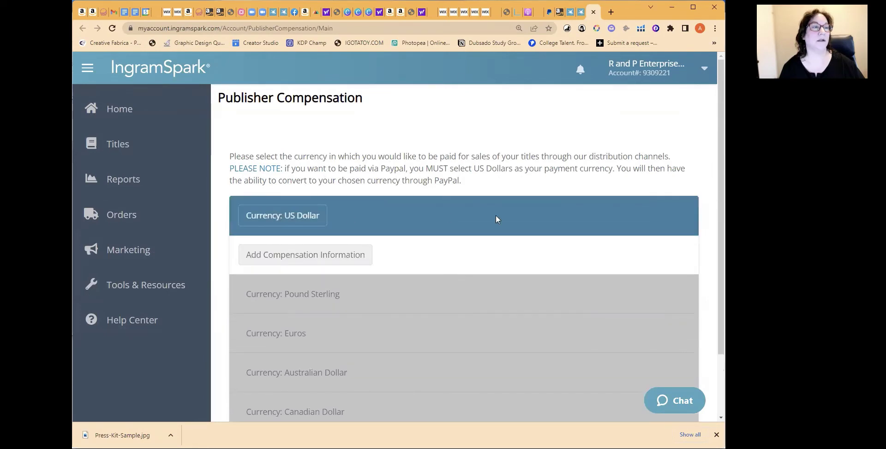
scroll(497, 219, down, 1)
click(344, 213)
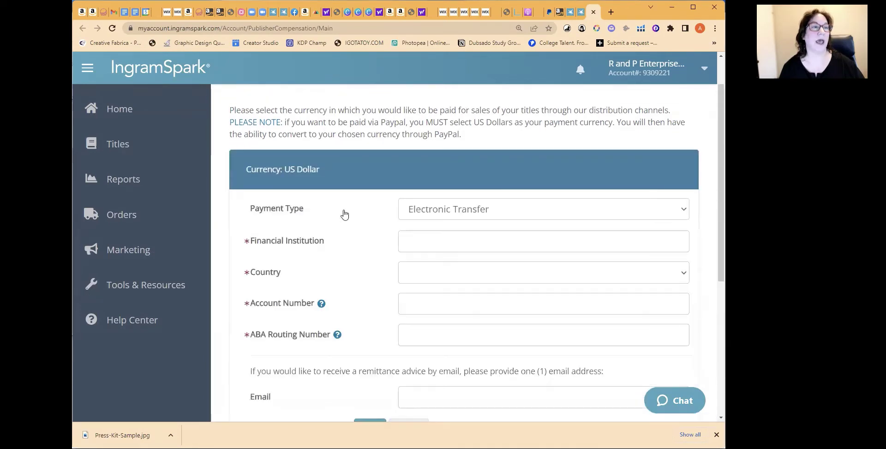
scroll(344, 214, down, 1)
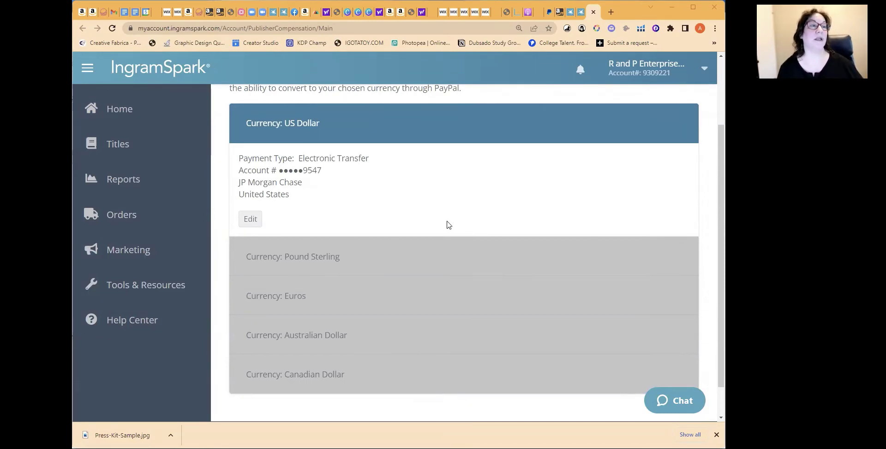
scroll(461, 235, up, 1)
scroll(461, 236, down, 1)
scroll(460, 235, up, 1)
scroll(459, 233, down, 1)
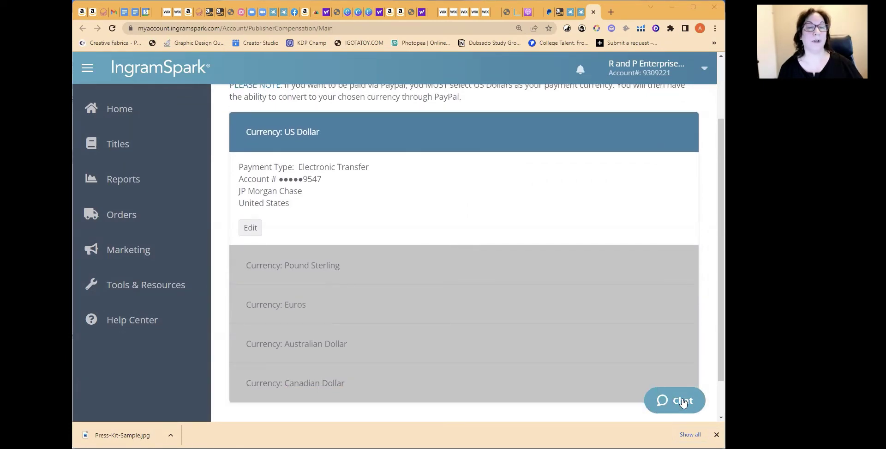
click(684, 403)
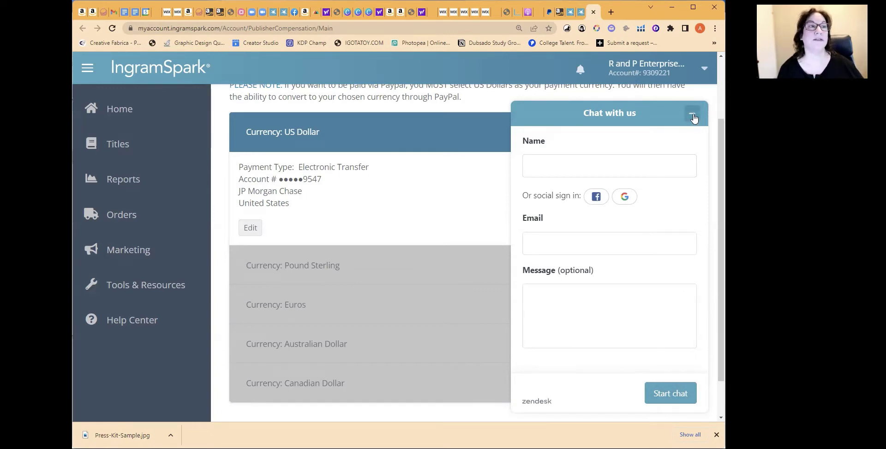
click(694, 115)
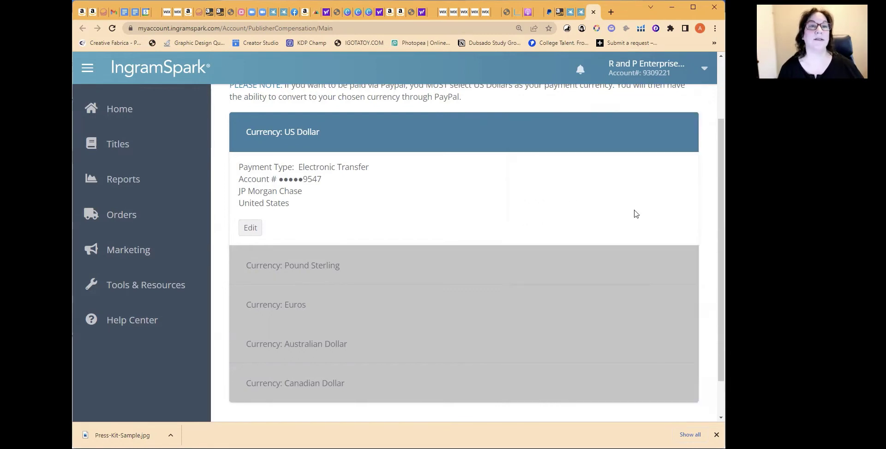
scroll(581, 220, down, 1)
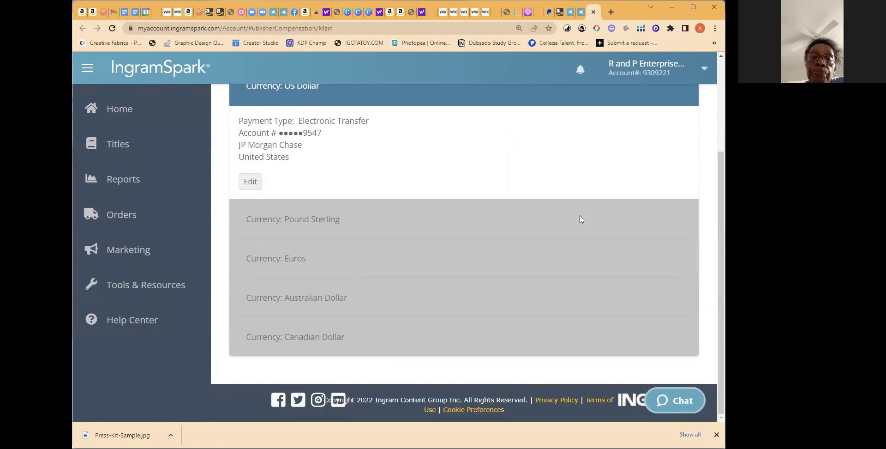
scroll(581, 219, up, 3)
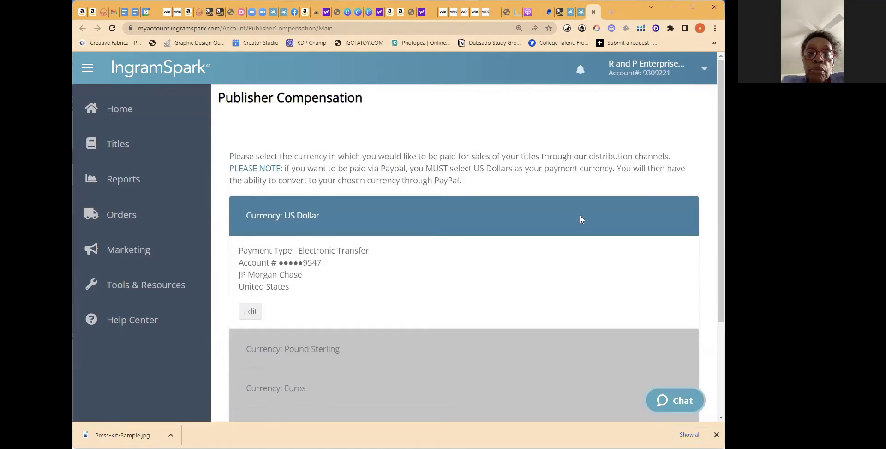
scroll(579, 220, down, 3)
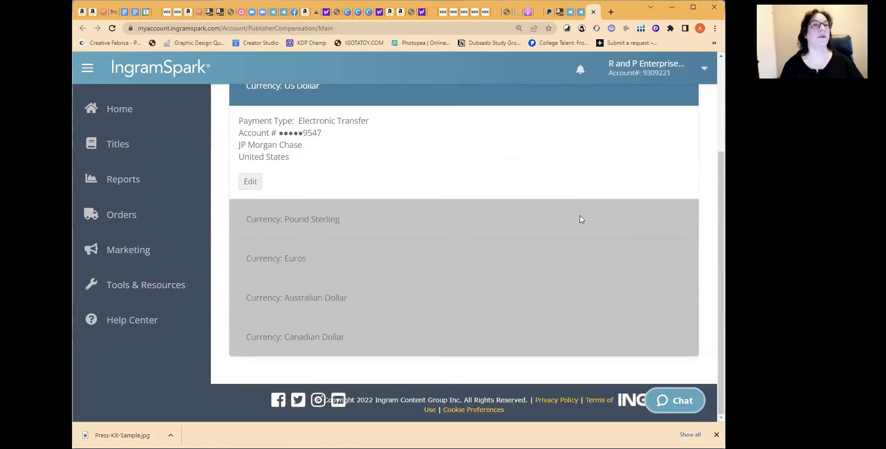
Reload the Welcome checklist to show compensation complete, then open Add Publisher Payment in a new tab
click(572, 12)
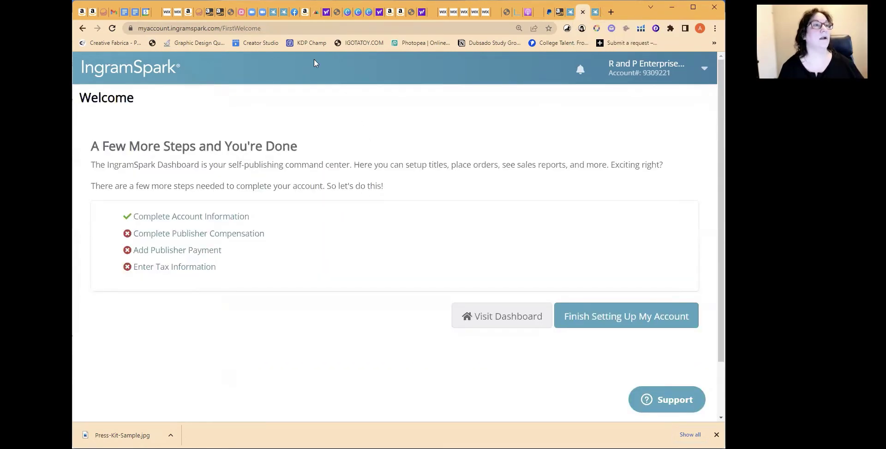
key(F5)
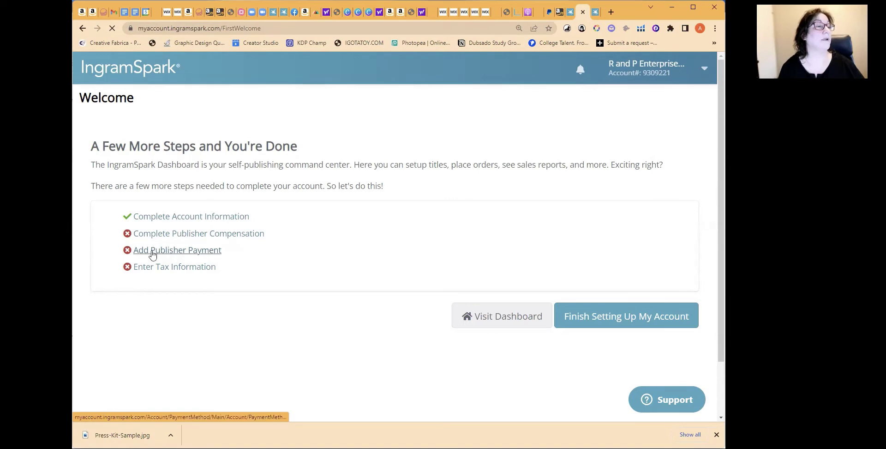
click(170, 253)
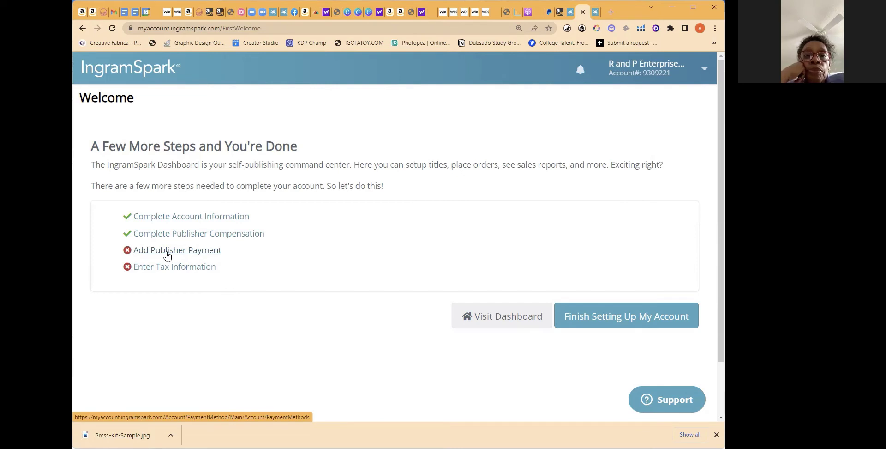
right_click(176, 254)
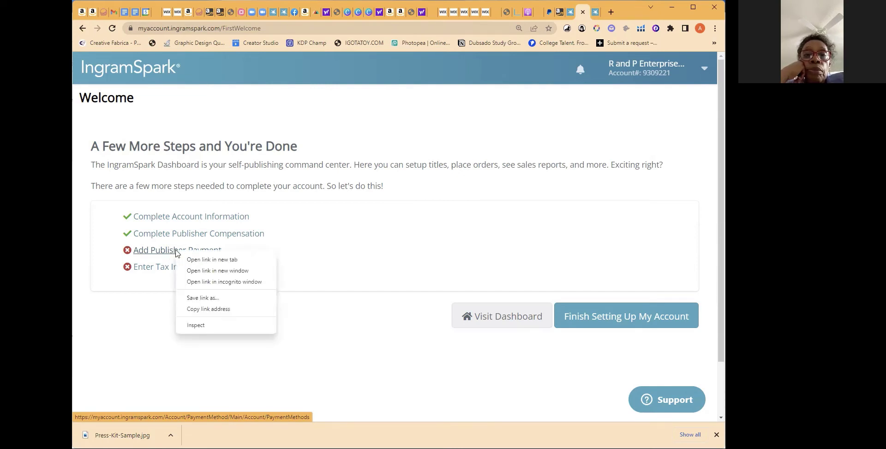
click(200, 260)
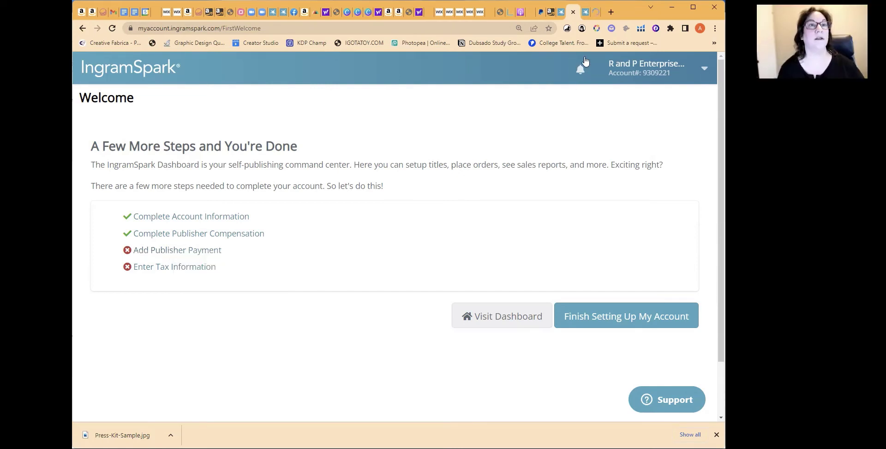
Switch to the Publisher Payment page and scroll through its payment card section
click(596, 13)
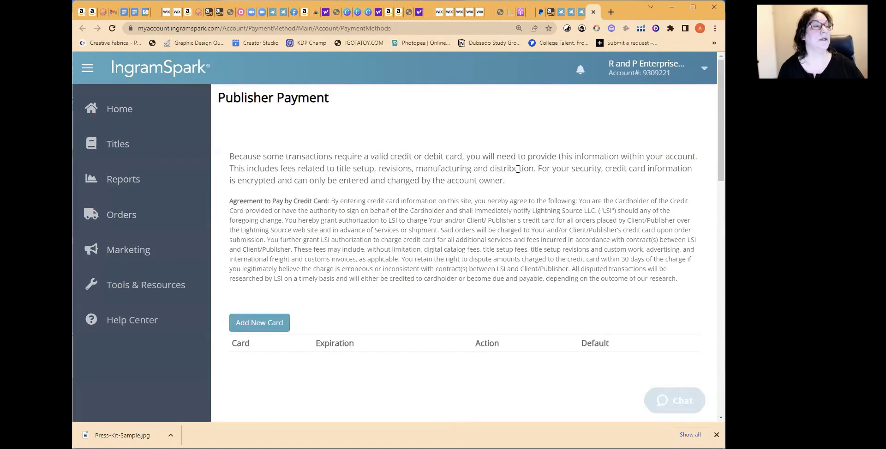
scroll(520, 162, down, 2)
scroll(520, 162, up, 2)
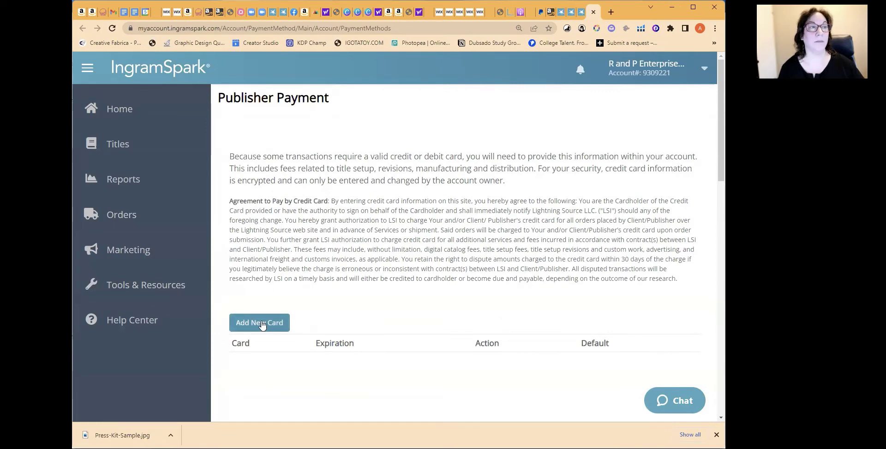
scroll(376, 268, down, 2)
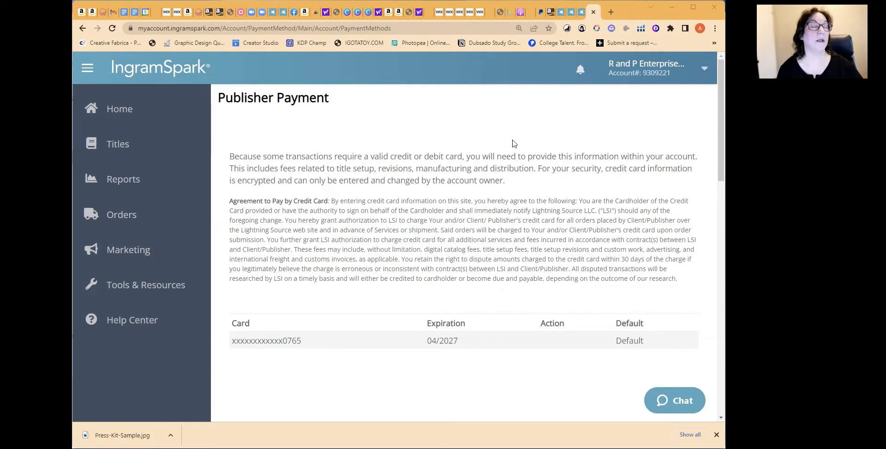
Return to the Welcome checklist and open Enter Tax Information in a new browser tab
click(582, 15)
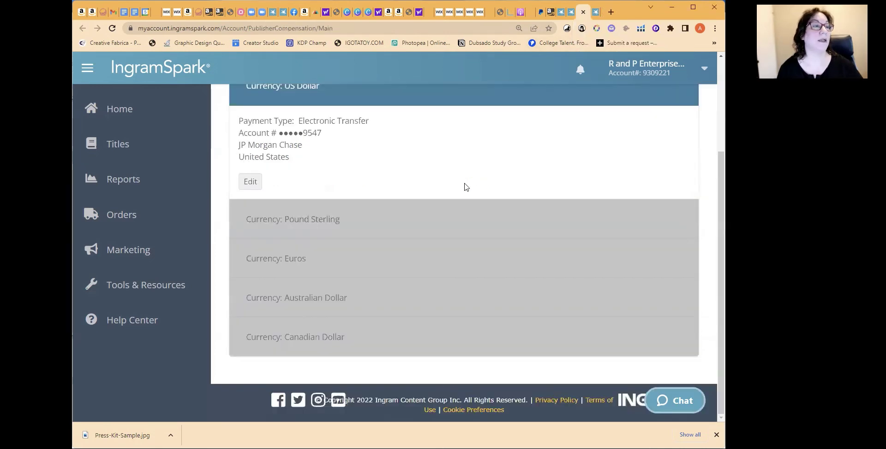
click(570, 12)
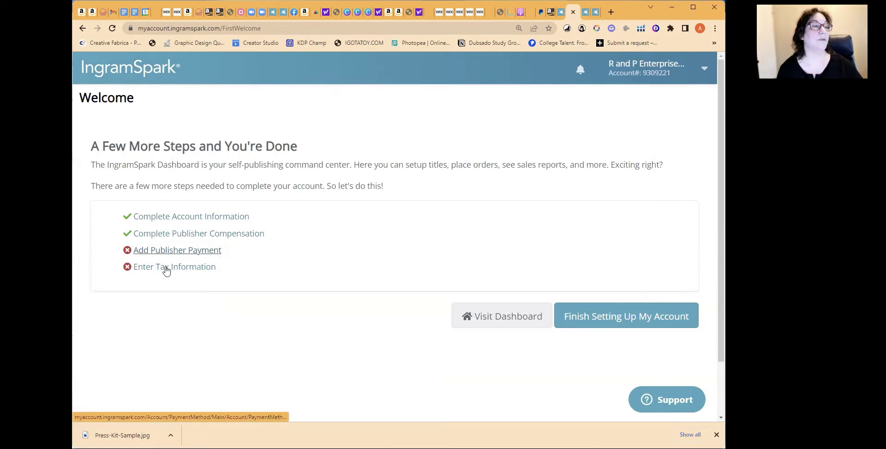
right_click(179, 273)
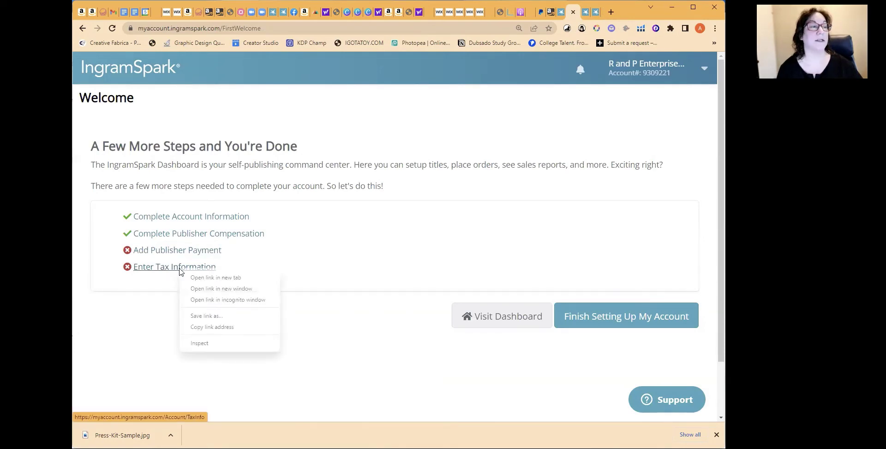
click(212, 279)
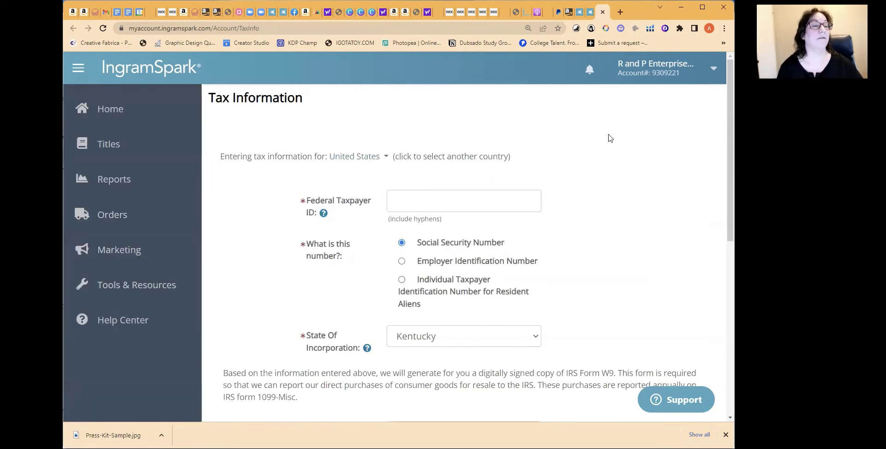
scroll(608, 138, down, 3)
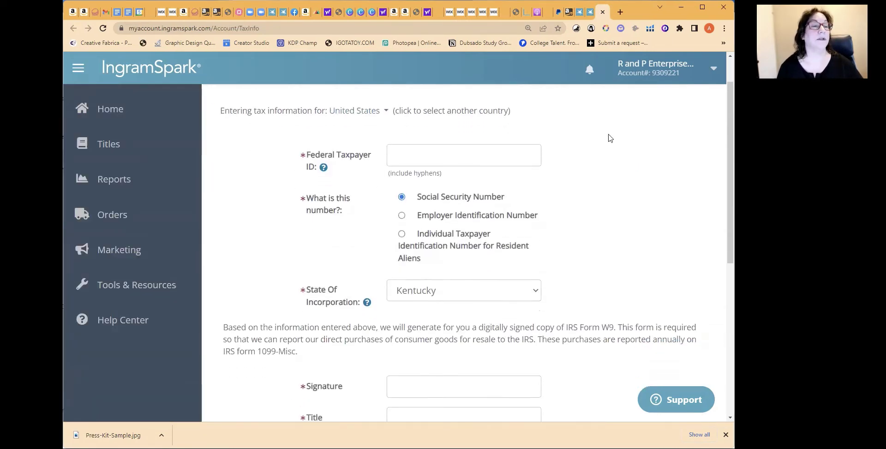
scroll(608, 138, down, 1)
scroll(609, 137, up, 4)
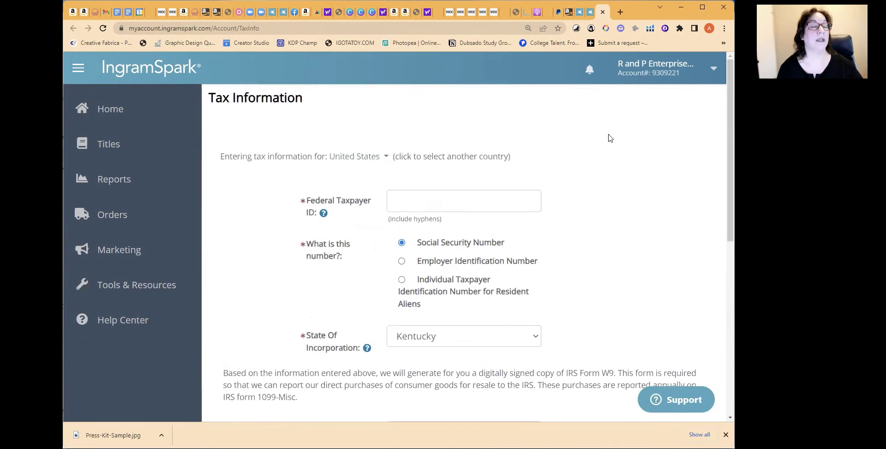
scroll(609, 138, down, 1)
scroll(608, 138, up, 1)
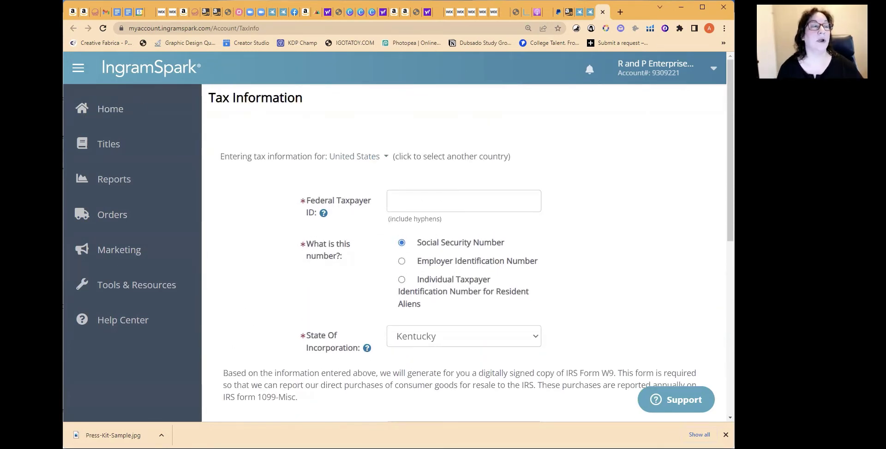
drag(63, 111, 46, 111)
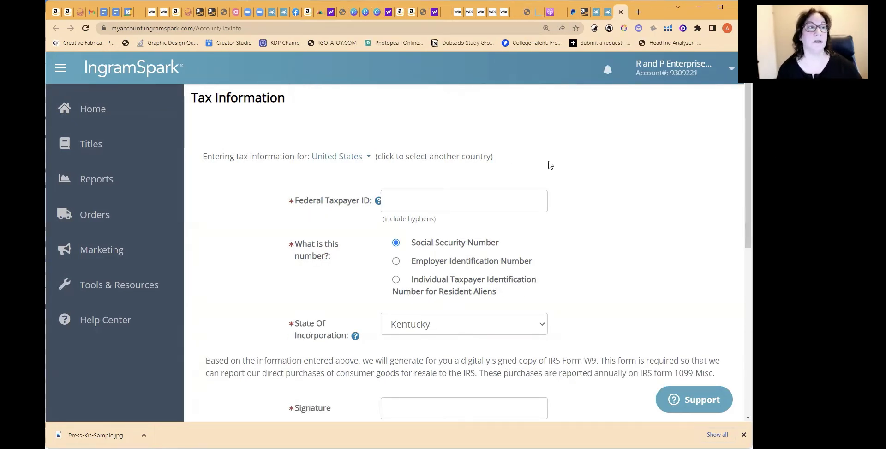
scroll(623, 173, down, 2)
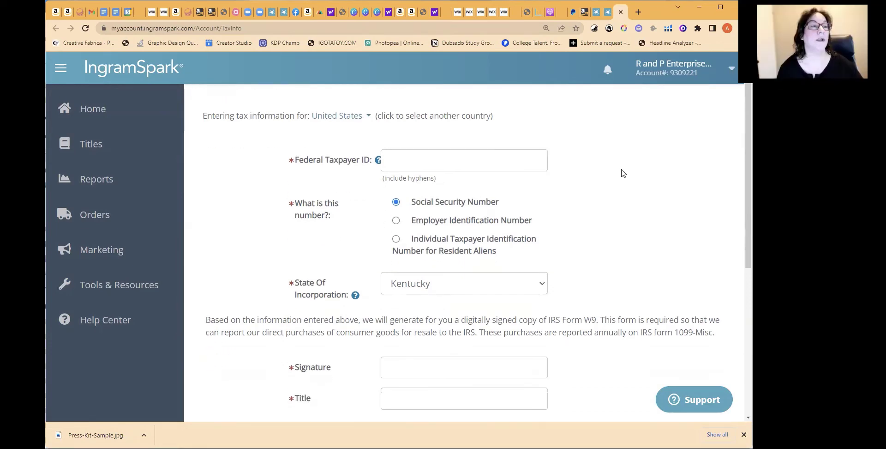
scroll(623, 173, up, 1)
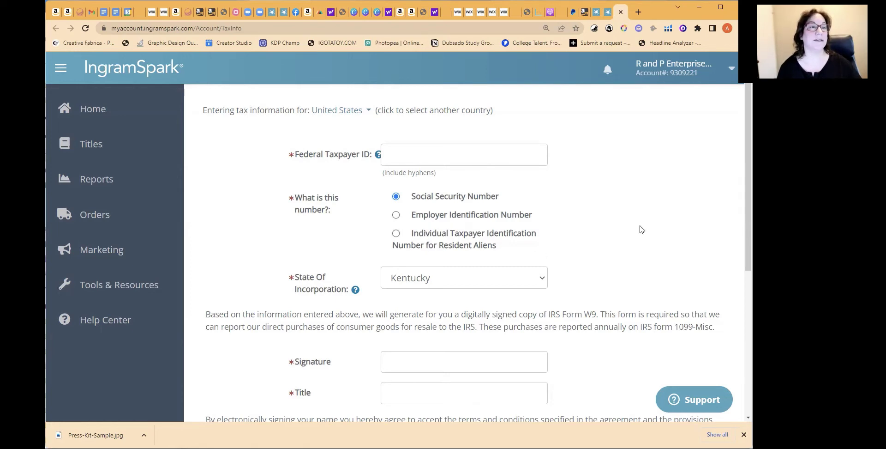
scroll(641, 230, down, 2)
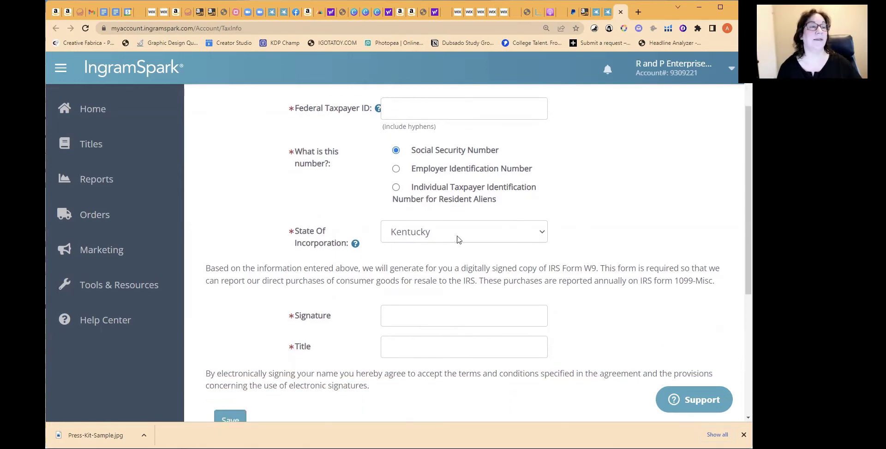
scroll(625, 282, up, 2)
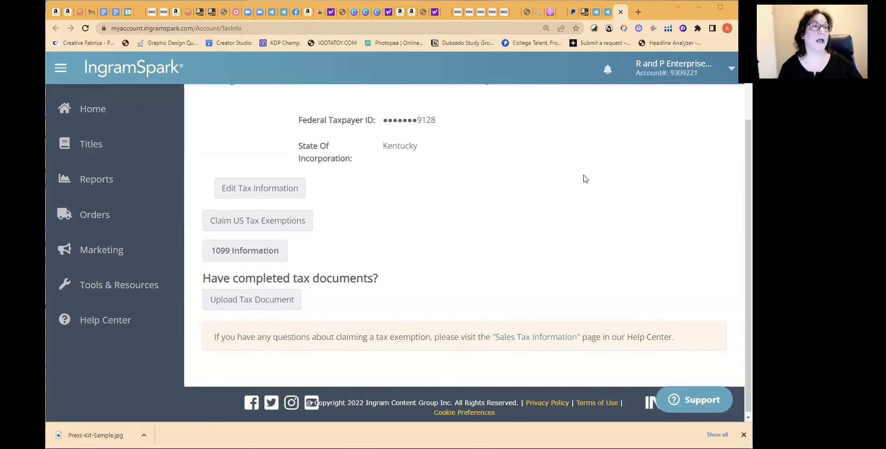
Scroll through the saved United States Tax Information page to review it
scroll(585, 179, up, 3)
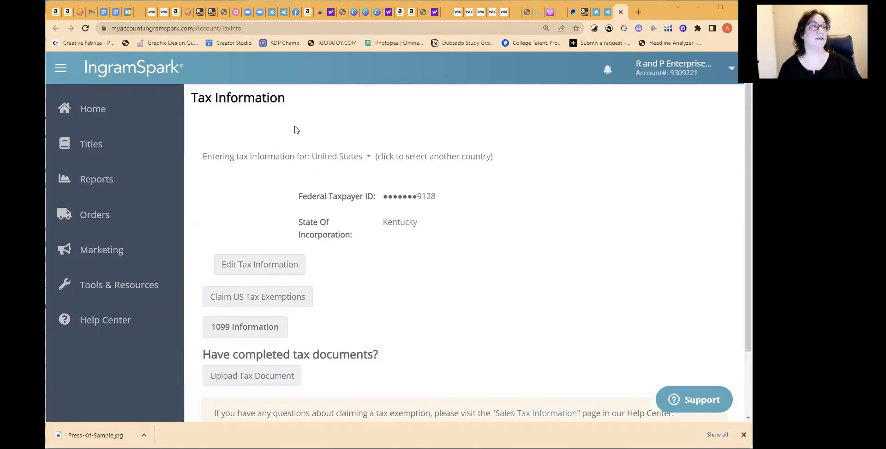
scroll(579, 283, down, 1)
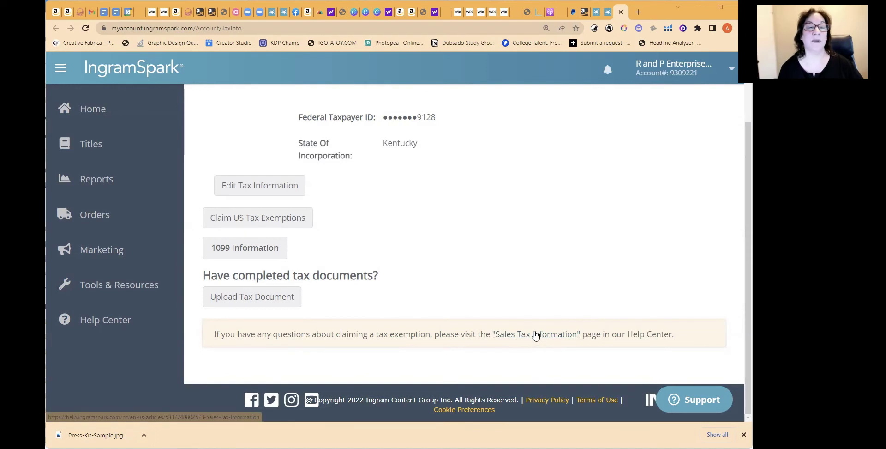
scroll(579, 237, up, 2)
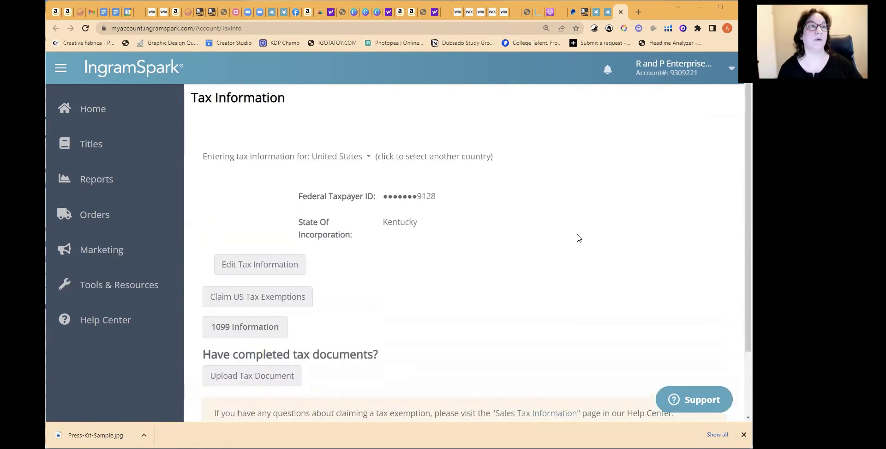
scroll(579, 237, down, 1)
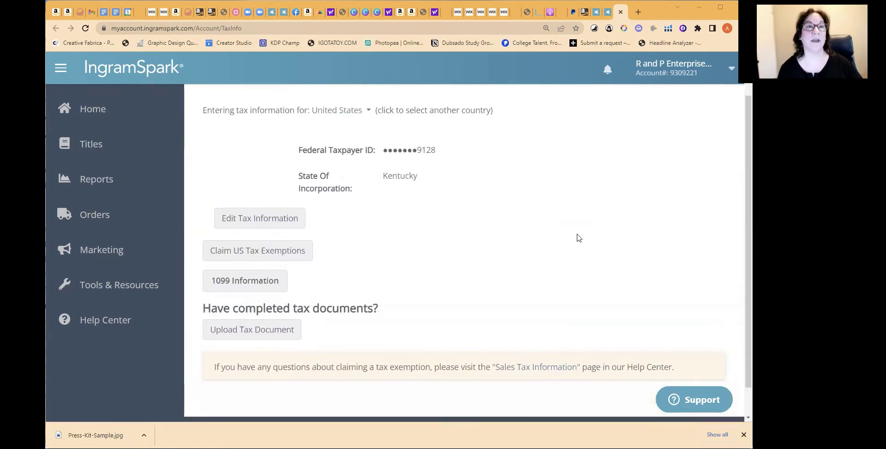
Reload the Welcome page and finish setting up the account to reach 100% complete
click(607, 14)
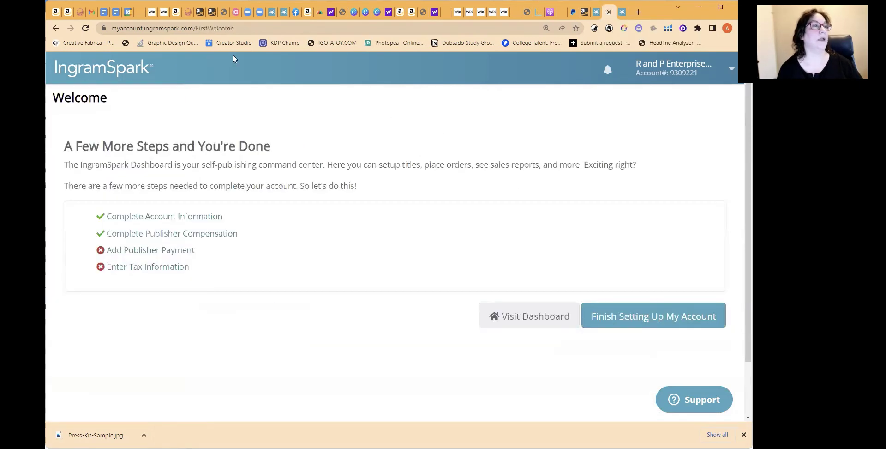
click(259, 28)
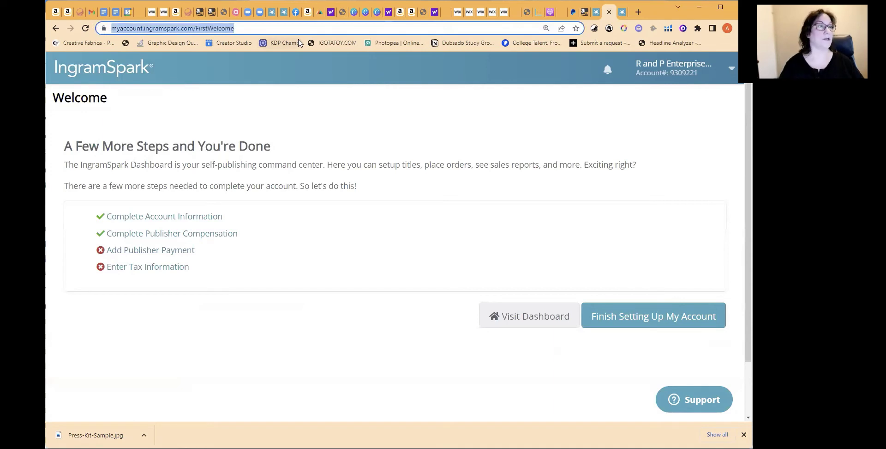
key(Return)
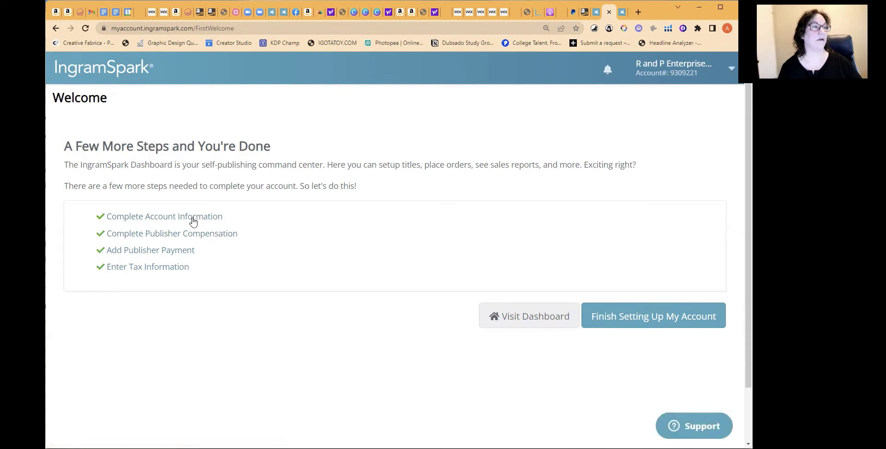
click(659, 319)
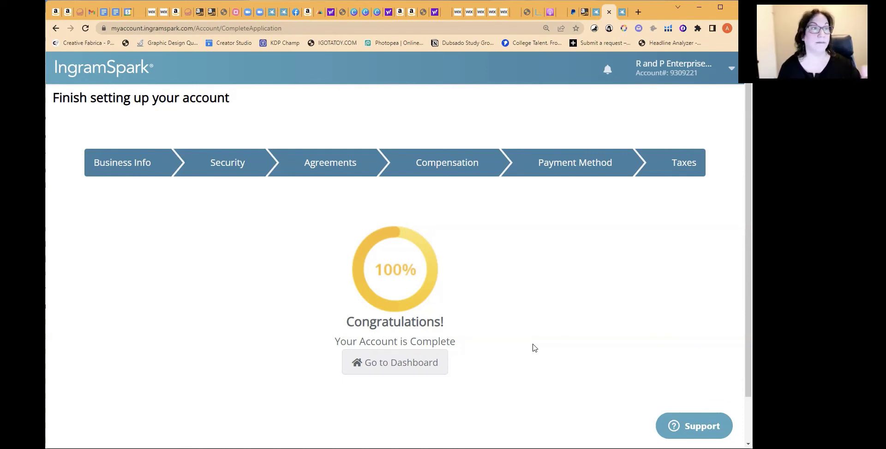
Go to the Dashboard and view its Print & Ebook, Print Book Only and Ebook Only options
click(400, 368)
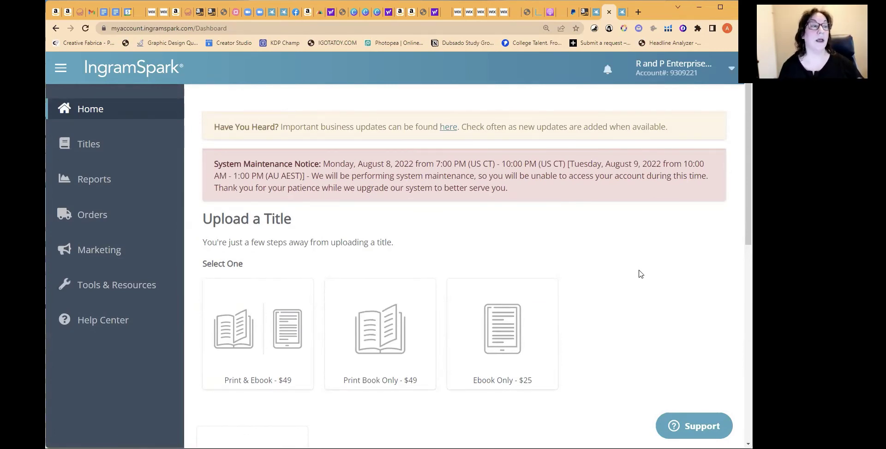
scroll(638, 242, down, 2)
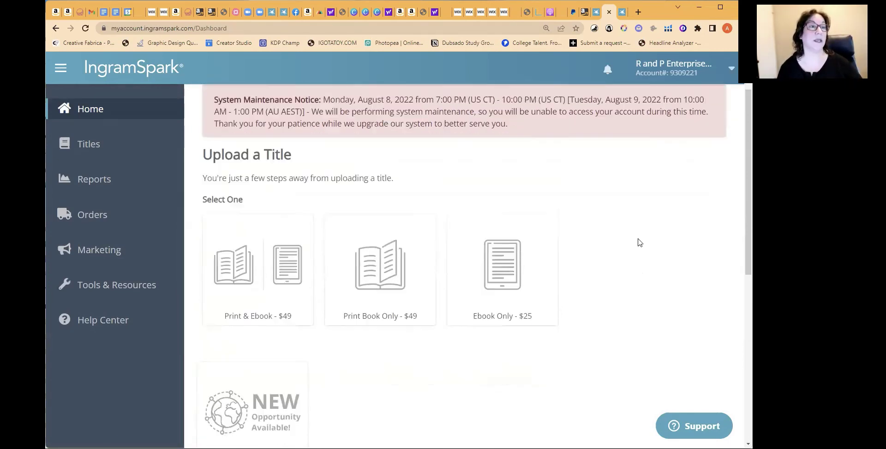
scroll(640, 242, up, 2)
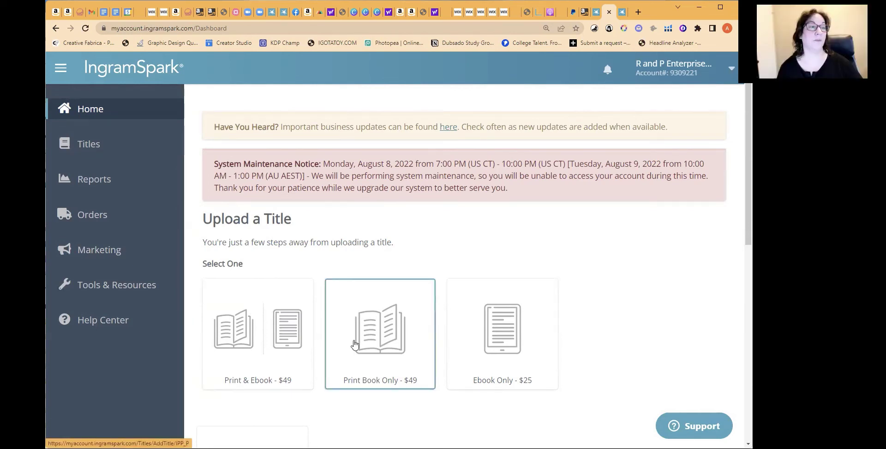
Choose Print Book Only, confirm cover and interior PDFs are ready, and select Print, distribute, and sell book
click(381, 342)
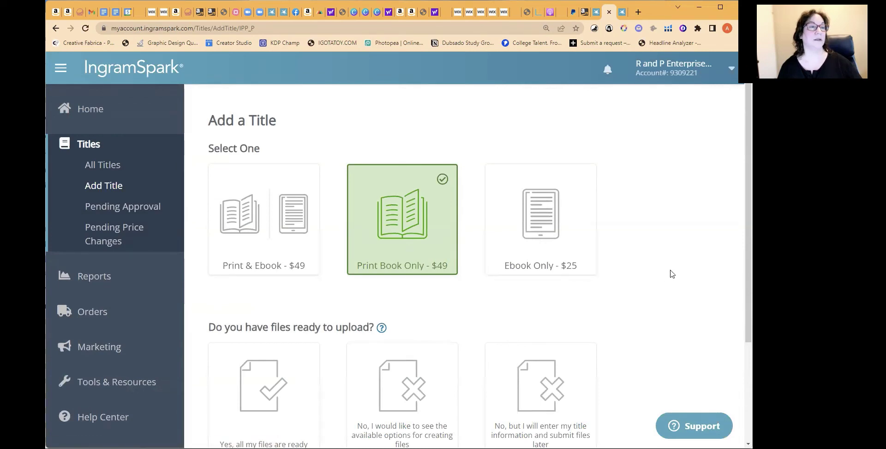
scroll(670, 274, down, 3)
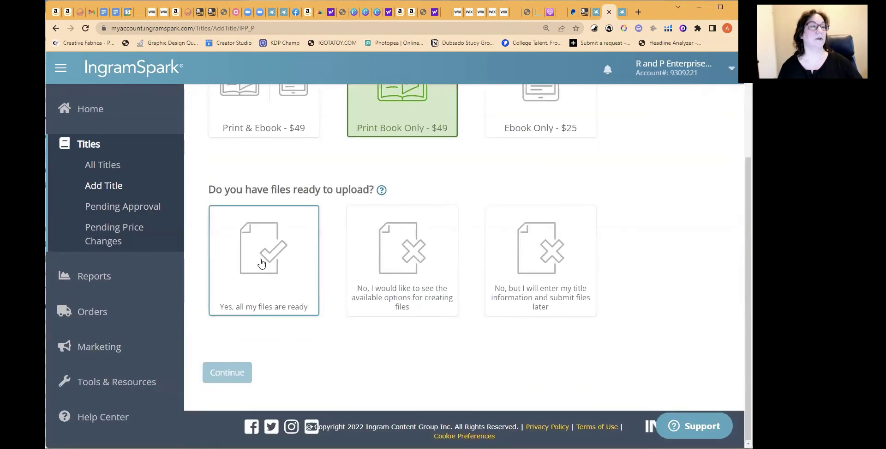
click(257, 263)
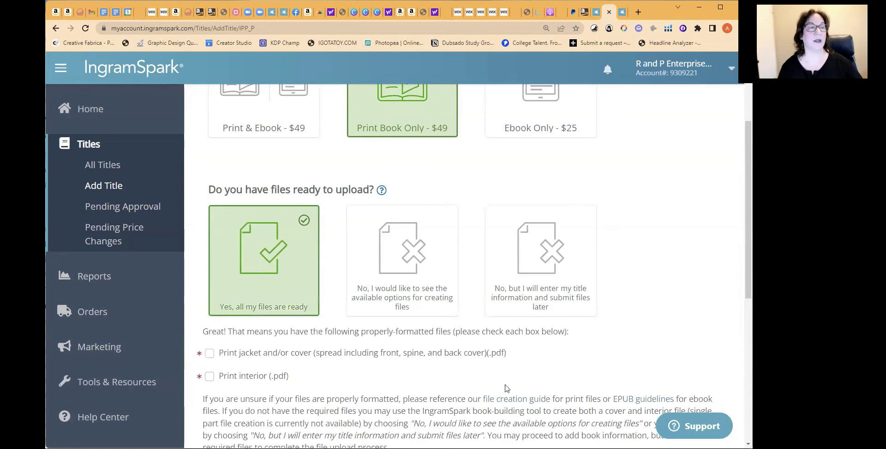
scroll(459, 354, down, 2)
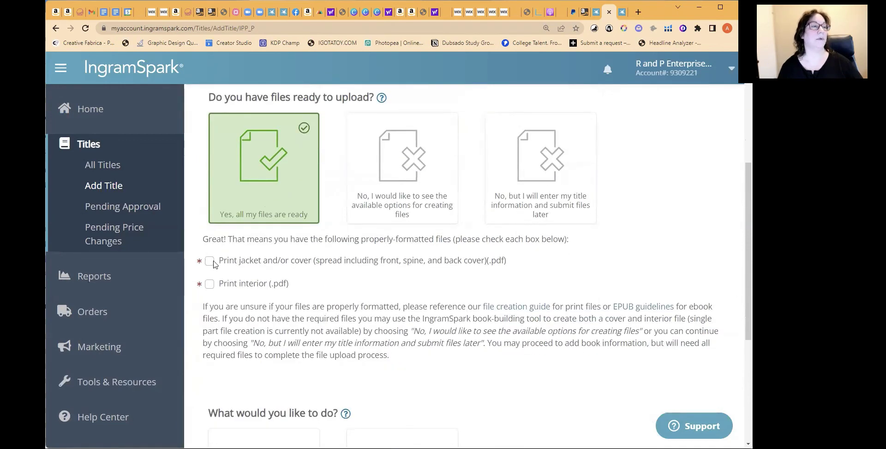
click(209, 260)
click(210, 284)
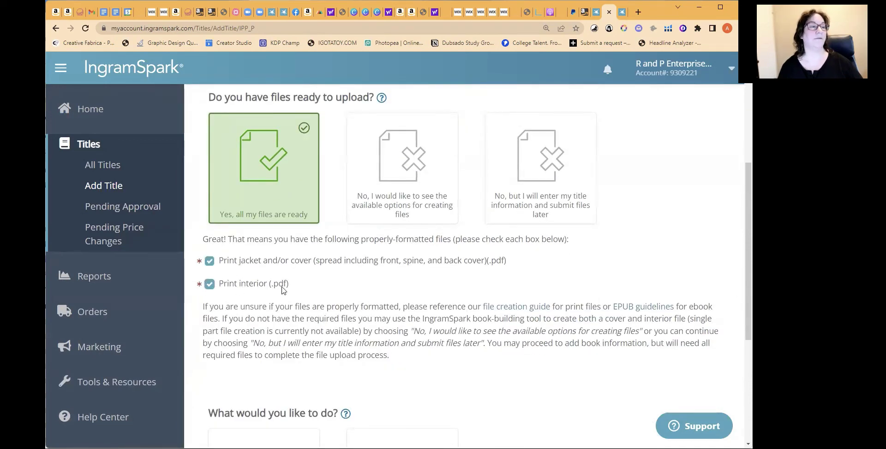
scroll(577, 309, down, 3)
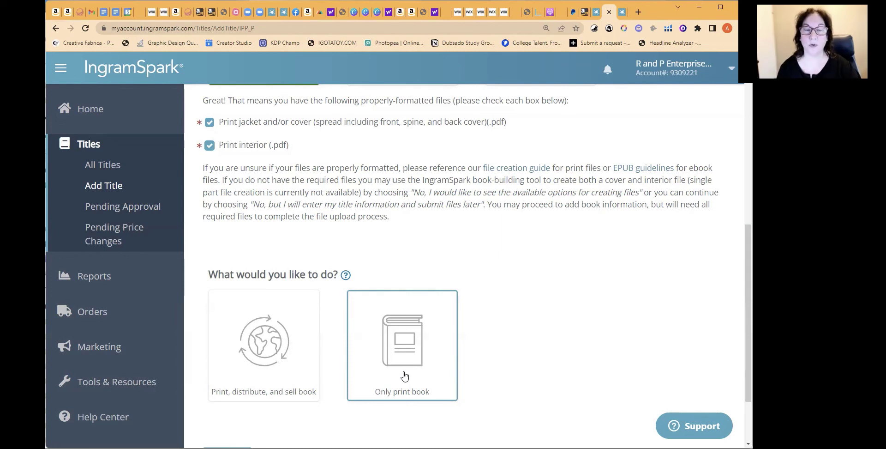
click(279, 346)
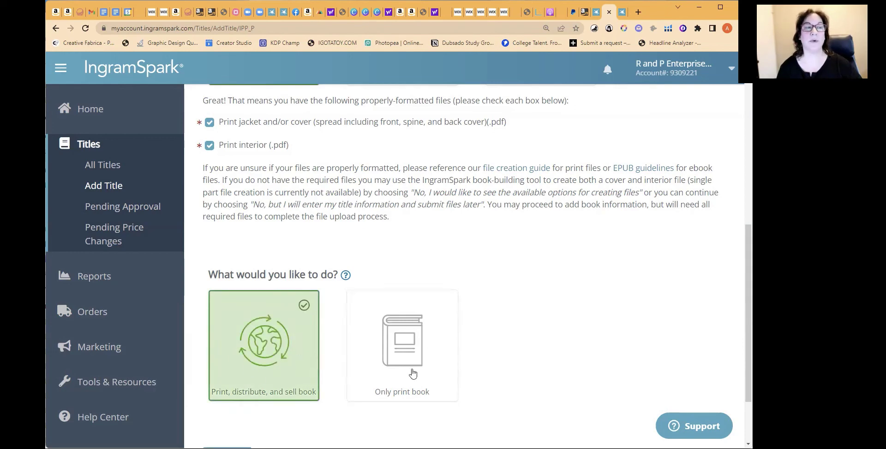
scroll(523, 326, down, 2)
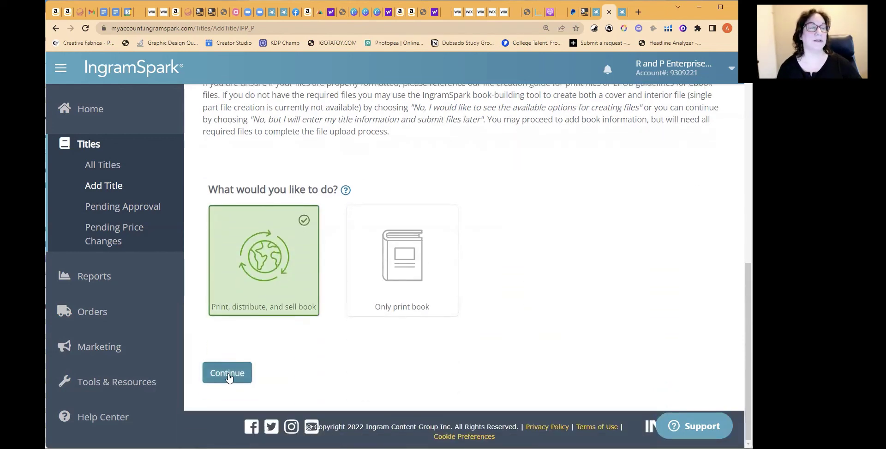
Continue and proceed to metadata despite the Account Setup Incomplete warning
click(228, 373)
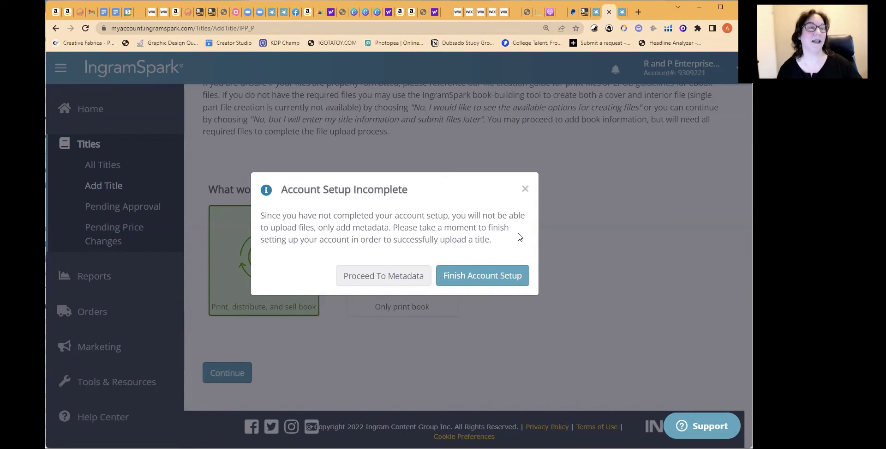
click(370, 278)
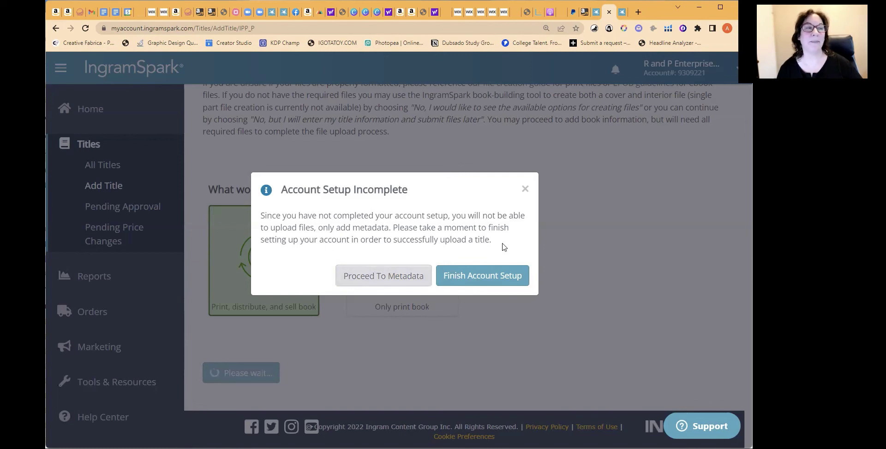
click(376, 279)
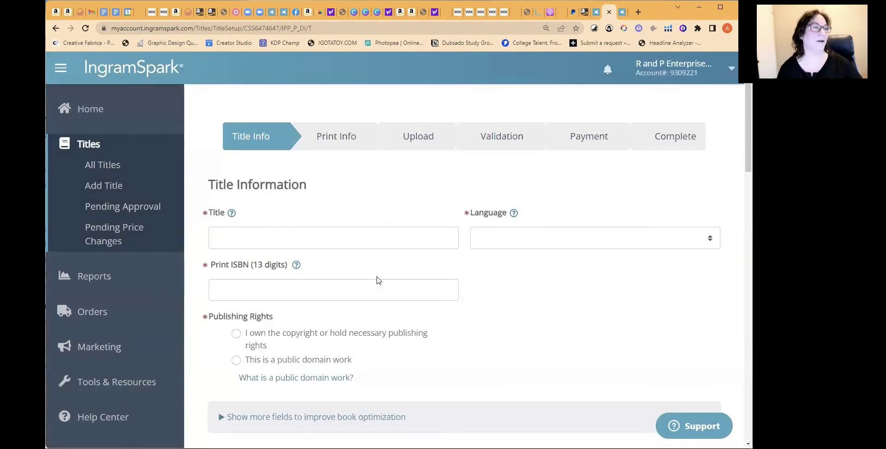